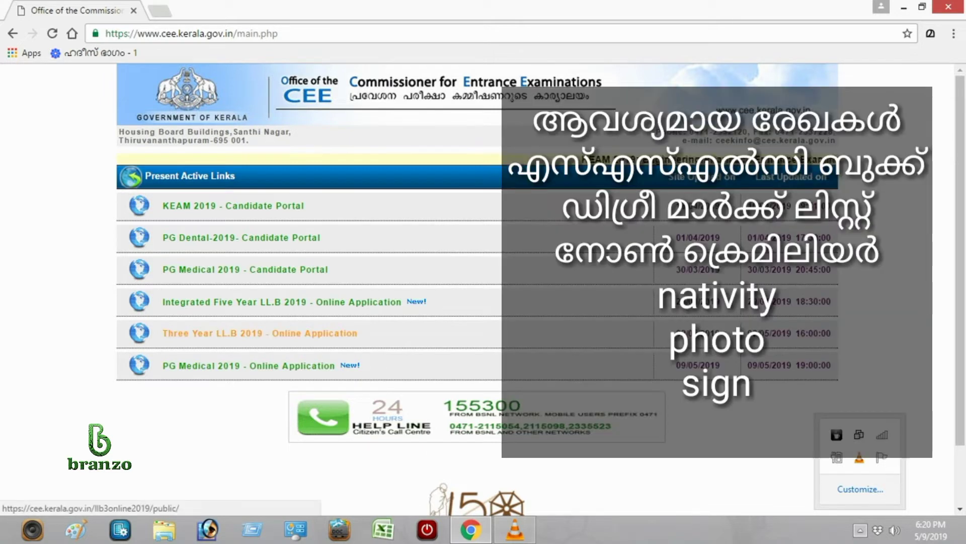
Open the Three Year LL.B 2019 online application portal from the CEE Kerala main page.
click(259, 332)
scroll(482, 264, down, 1)
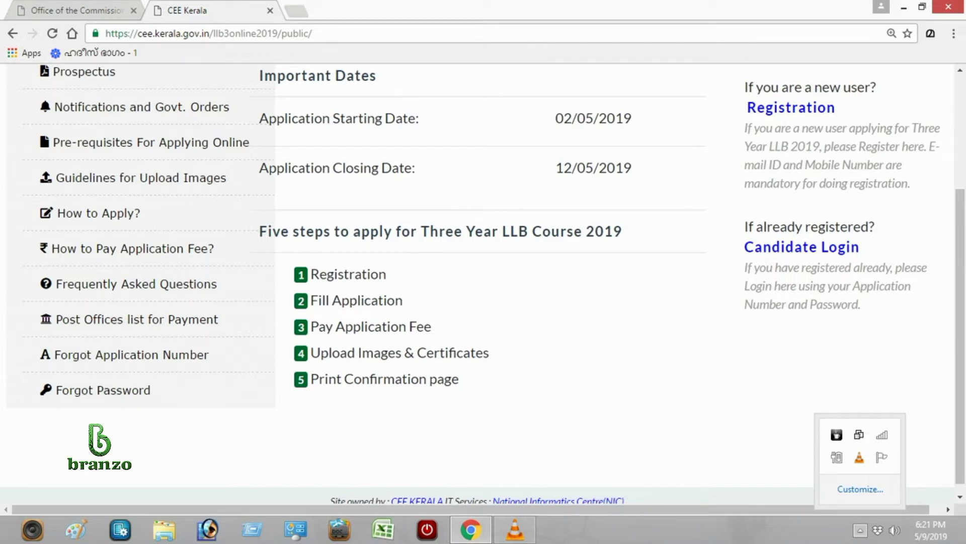
Open the registration instructions and read through them.
click(791, 107)
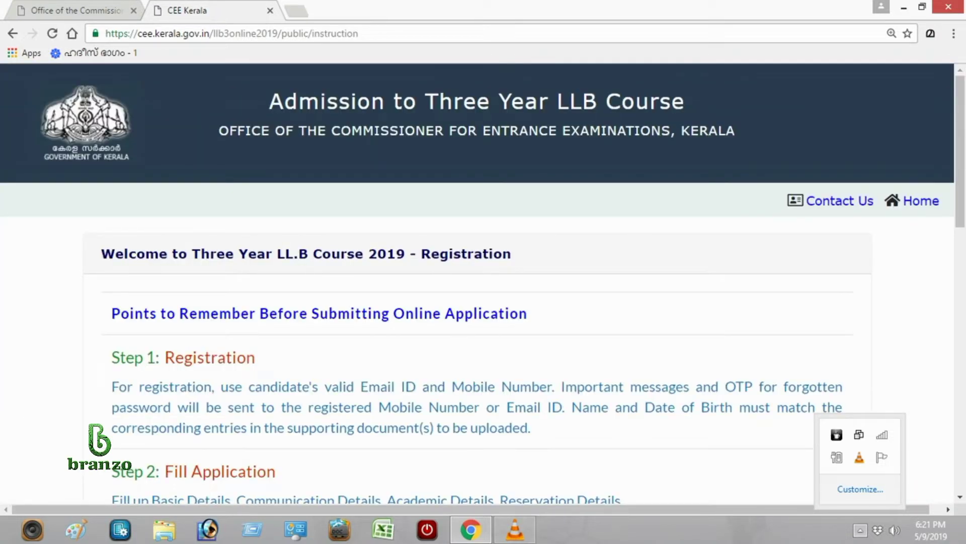
scroll(477, 283, down, 1)
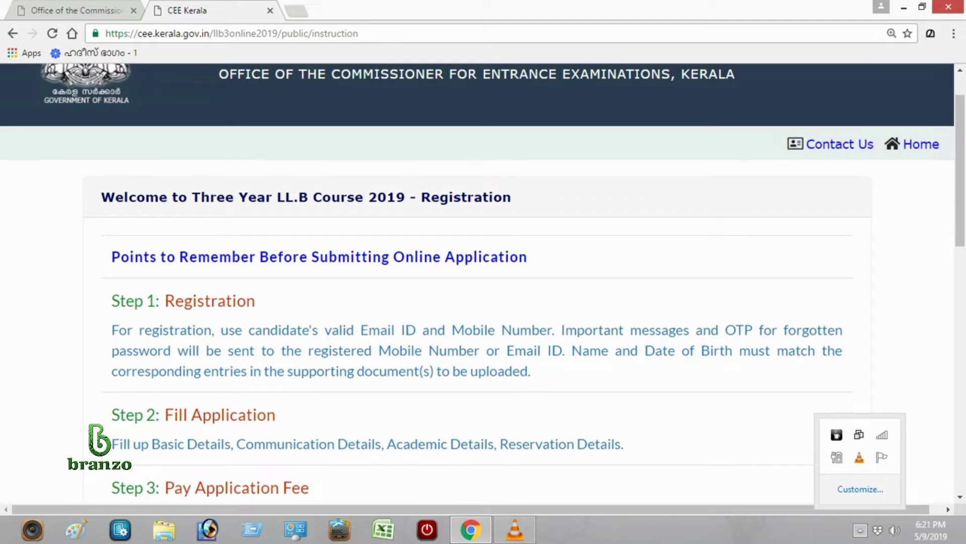
scroll(477, 283, down, 1)
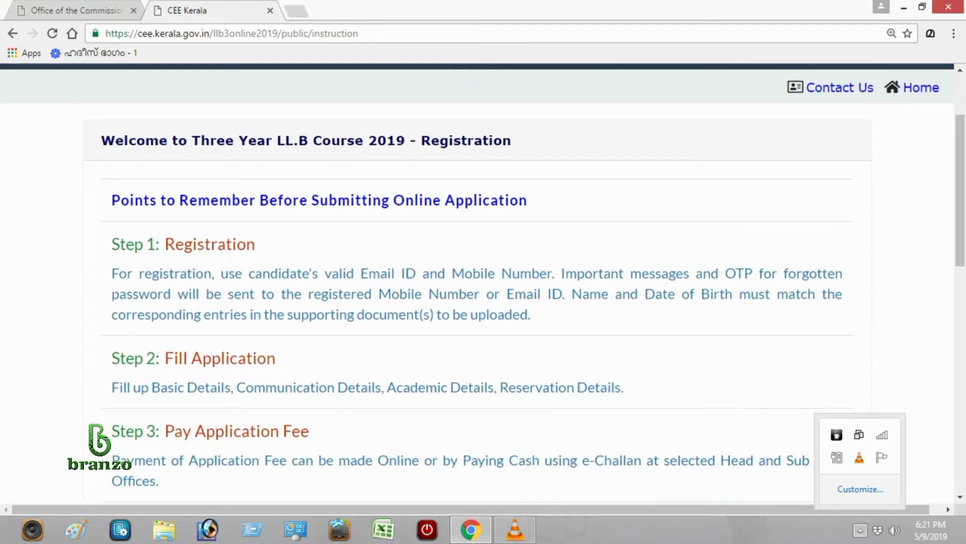
scroll(478, 283, down, 1)
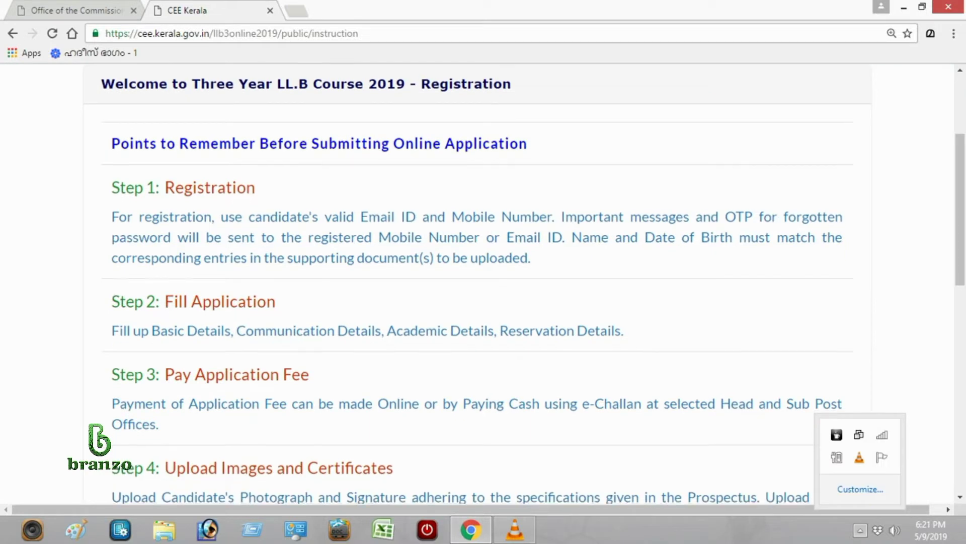
scroll(477, 283, down, 9)
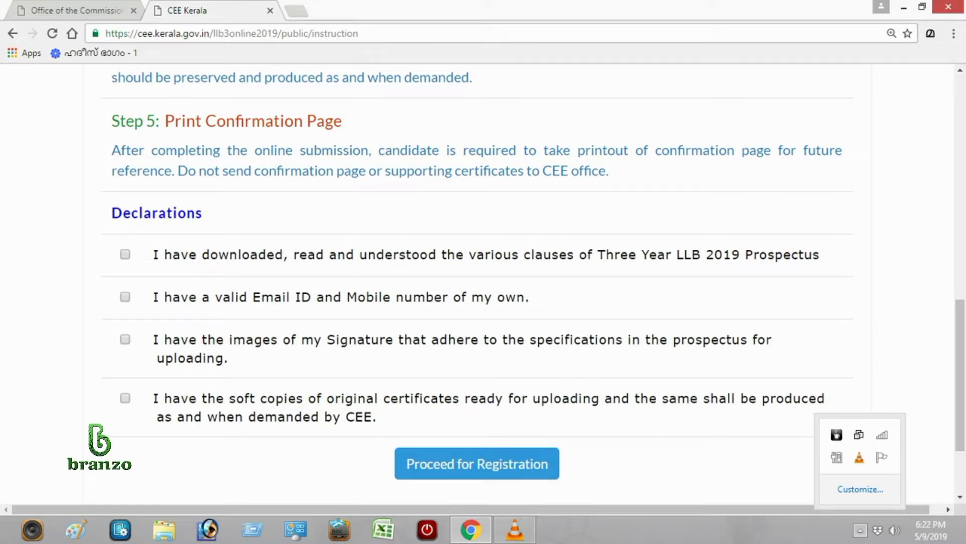
Accept the prospectus, e-mail/mobile, signature and certificates declarations, then proceed to registration.
click(125, 254)
scroll(477, 283, down, 2)
click(123, 212)
click(123, 252)
click(122, 313)
click(474, 378)
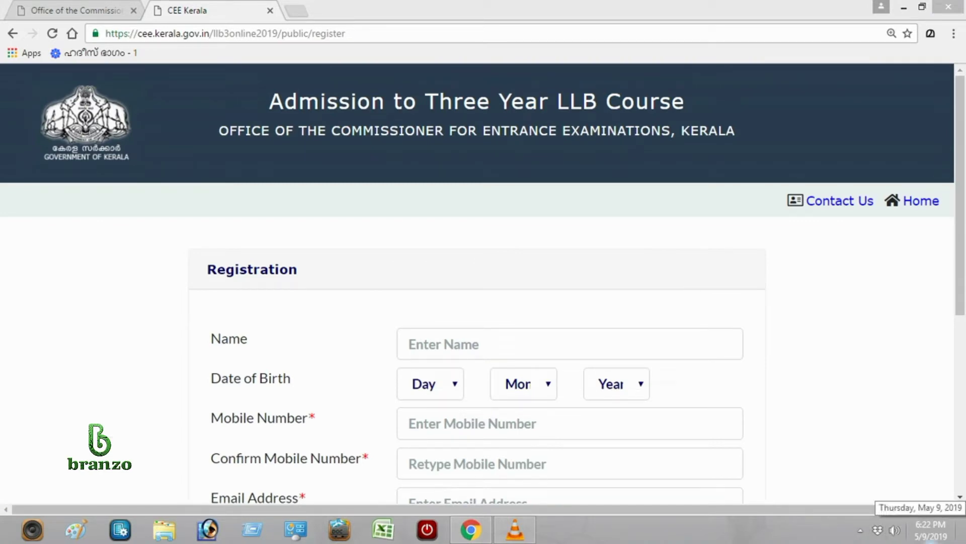
Enter the candidate's full name and set the birth year to 1989.
click(569, 343)
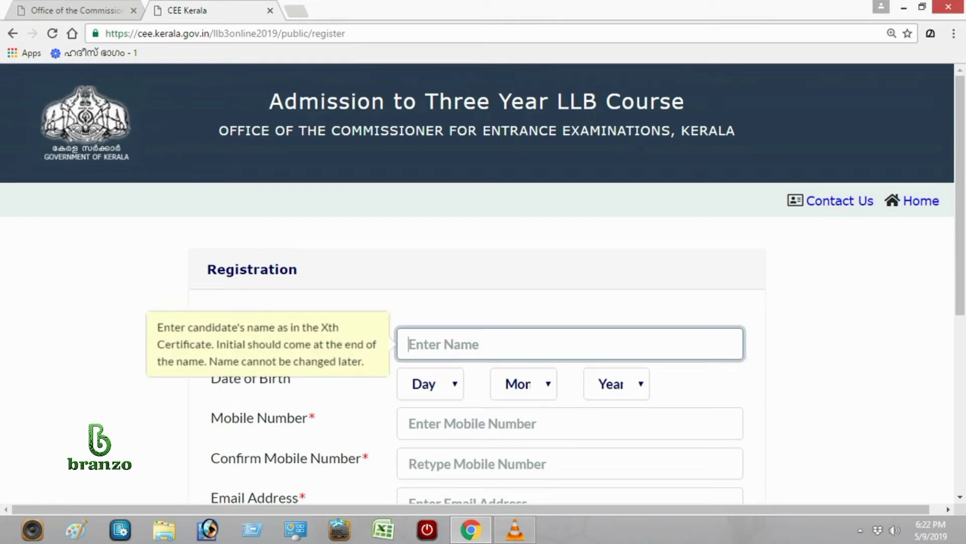
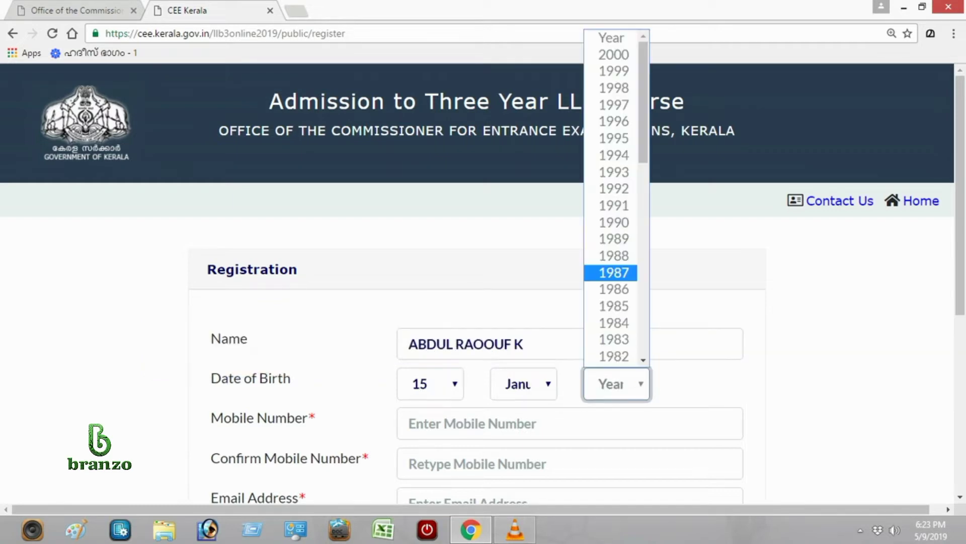
key(Up)
key(Up)
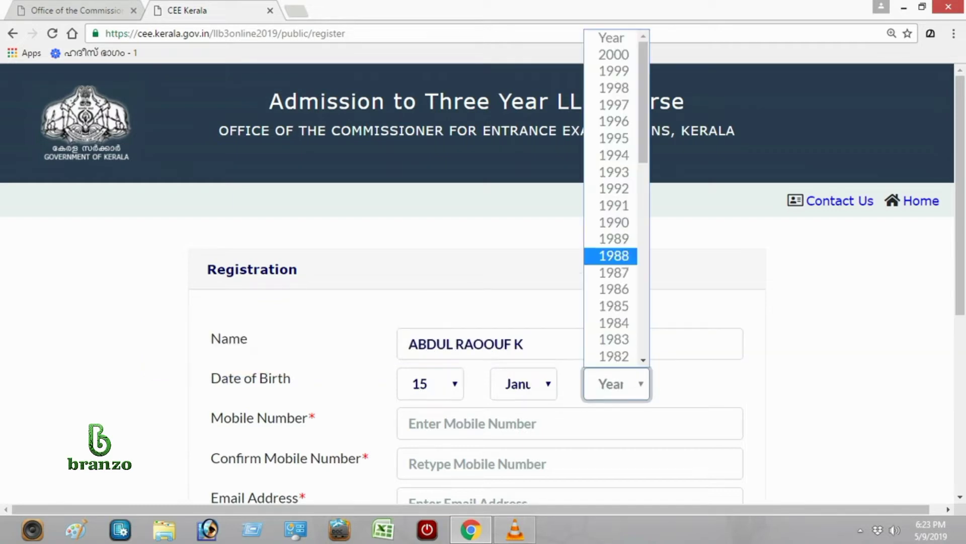
key(Return)
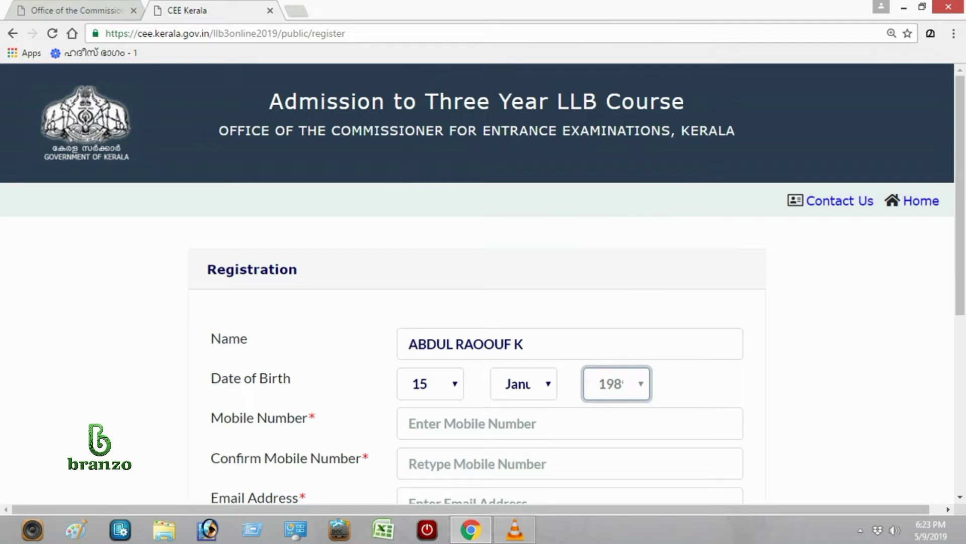
key(Tab)
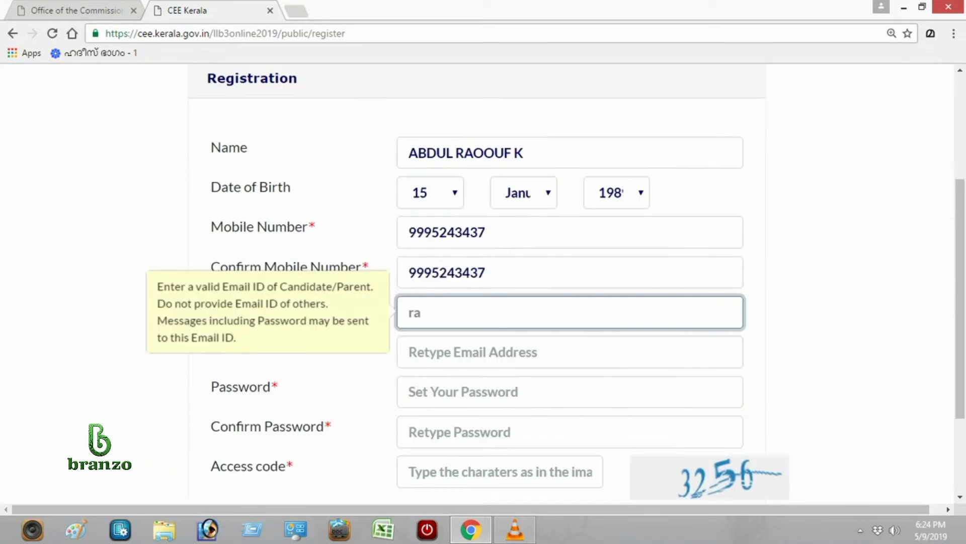
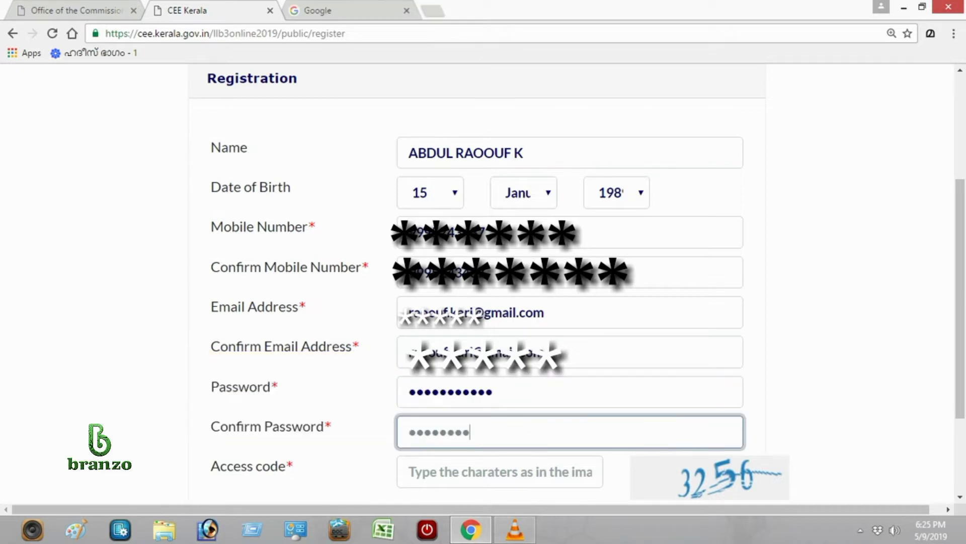
Fill in the mobile number, e-mail, password and access code, then submit the registration.
click(499, 471)
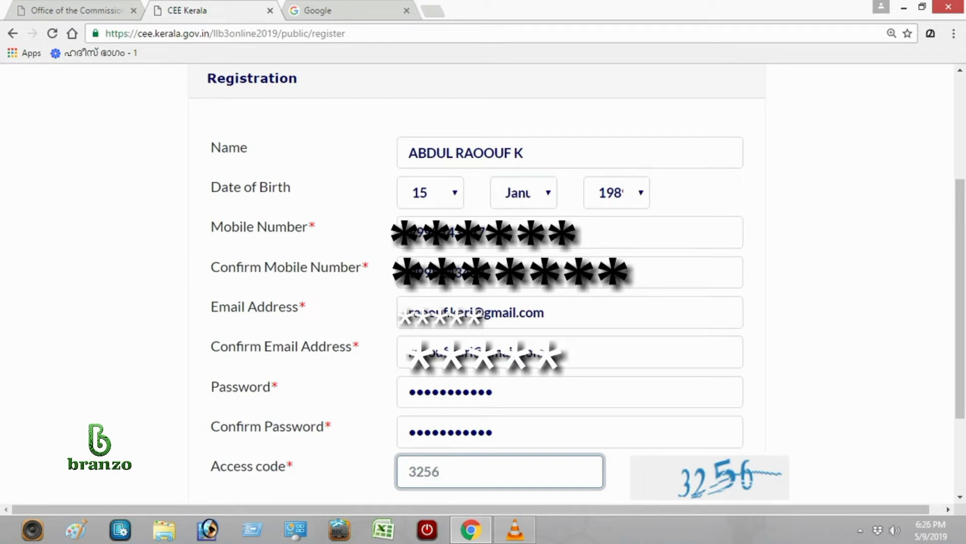
key(Return)
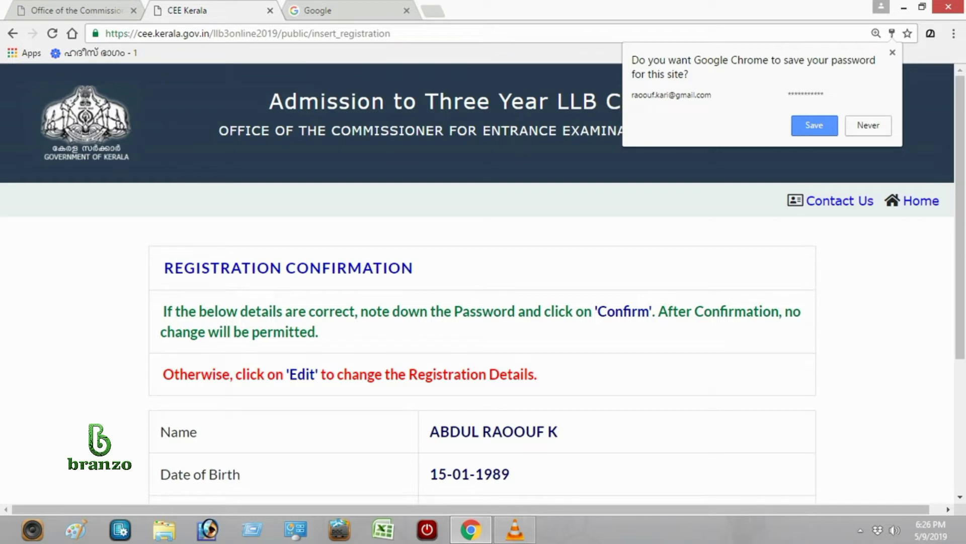
Dismiss the save-password prompt, confirm the registration details and accept the alert.
key(Escape)
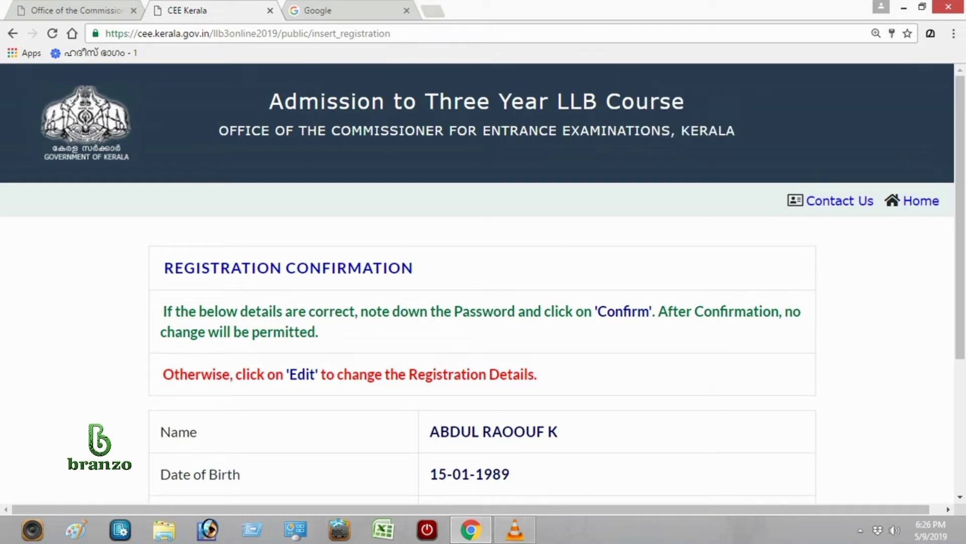
scroll(483, 282, down, 3)
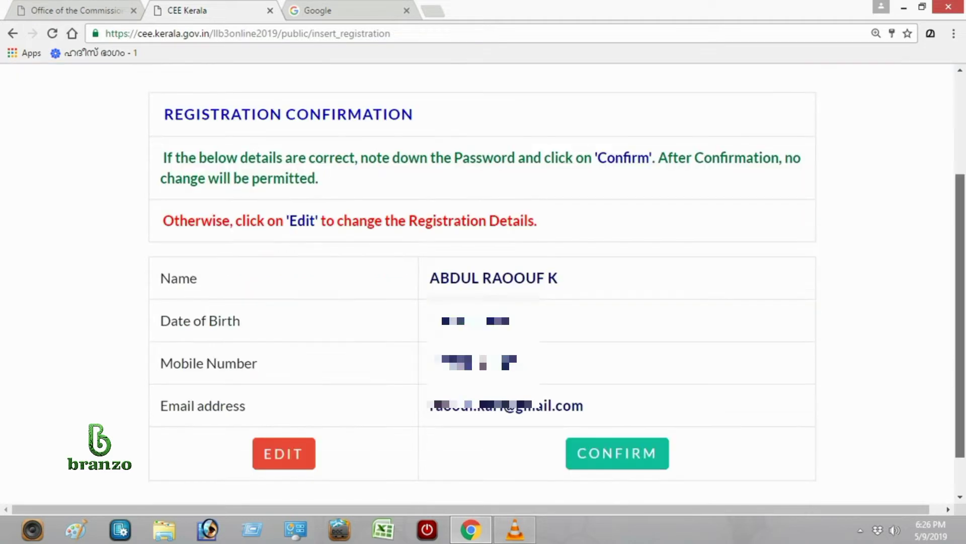
scroll(483, 281, down, 1)
click(617, 400)
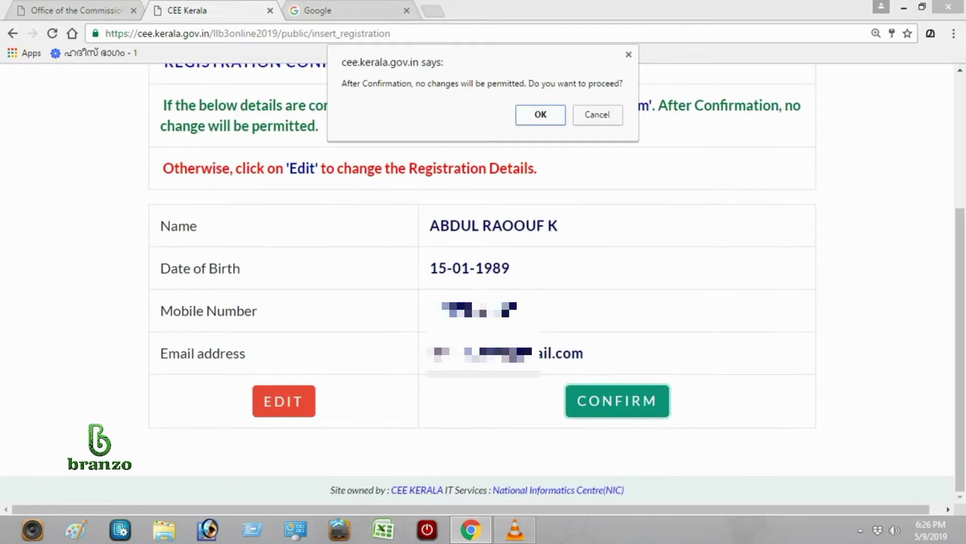
key(Return)
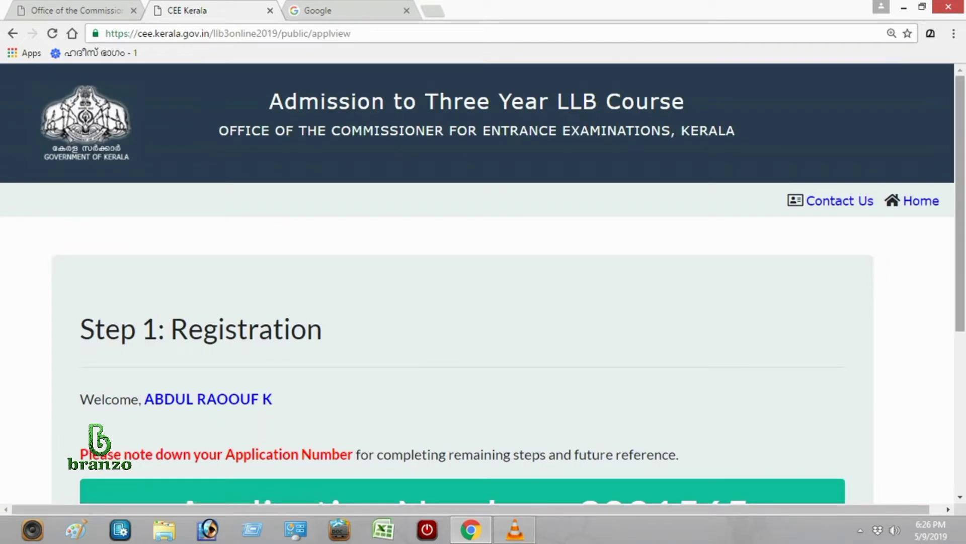
scroll(483, 287, down, 1)
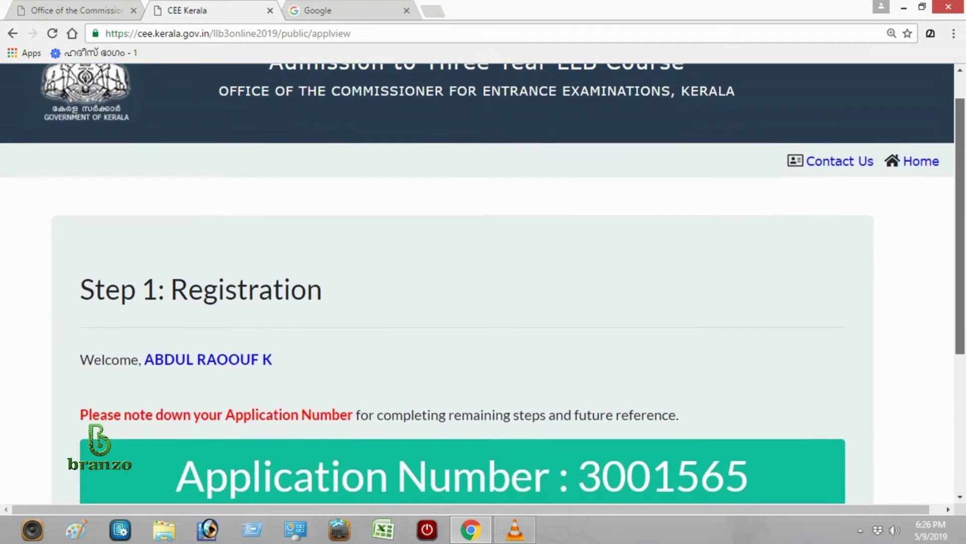
scroll(483, 286, down, 1)
scroll(483, 282, down, 2)
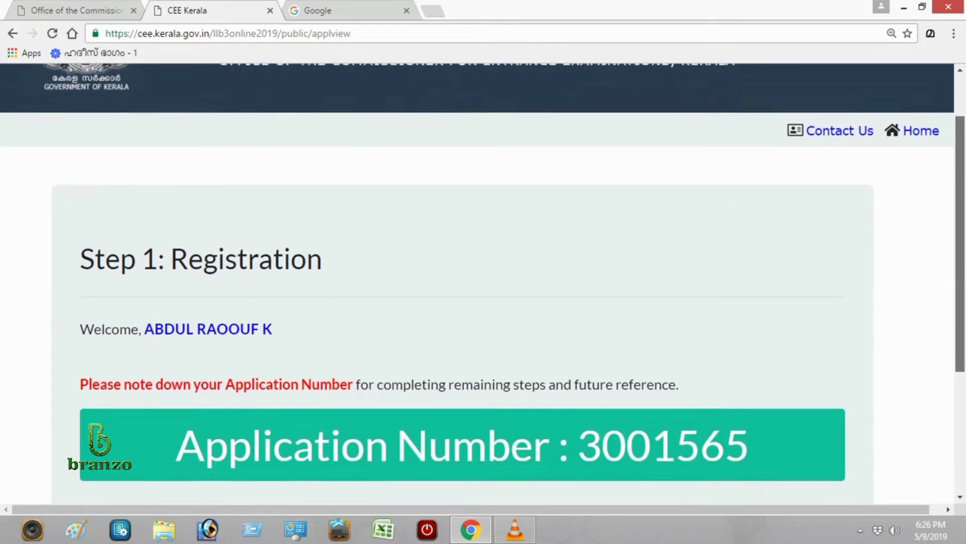
scroll(483, 282, down, 1)
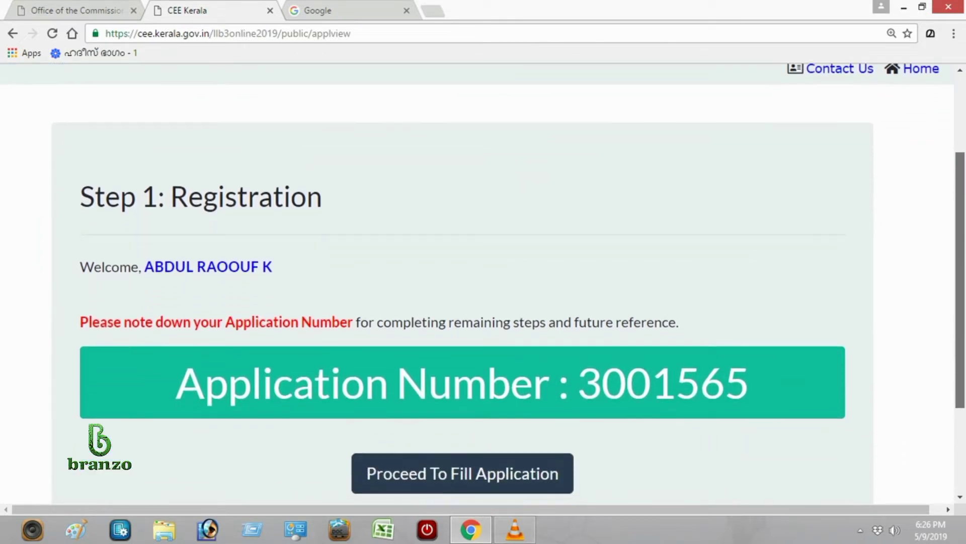
scroll(483, 282, down, 3)
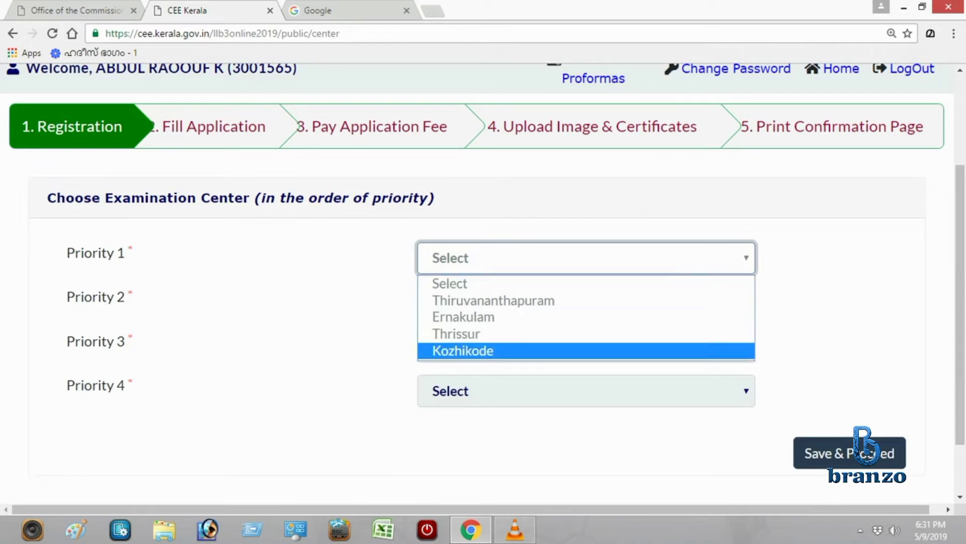
Make Kozhikode the first-priority exam centre and choose the second-priority centre.
click(463, 350)
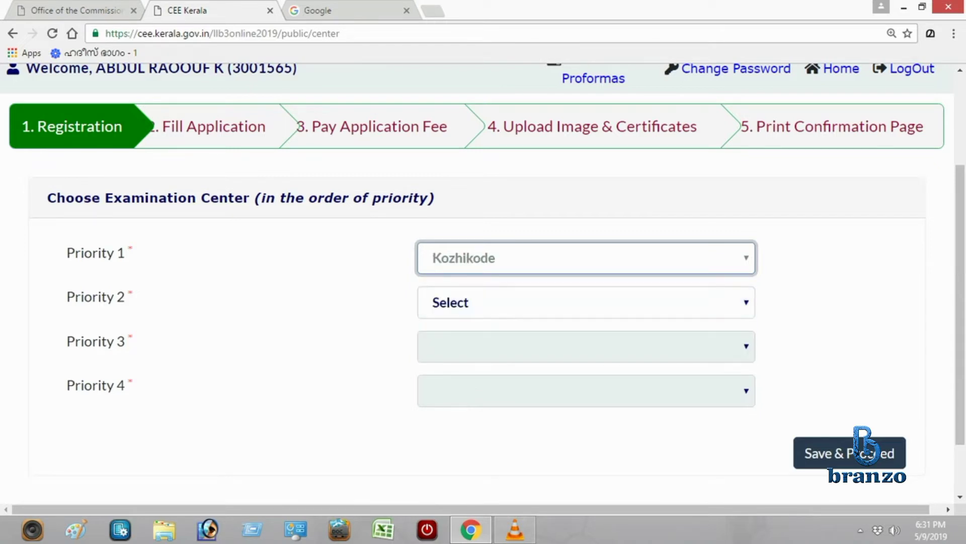
click(584, 302)
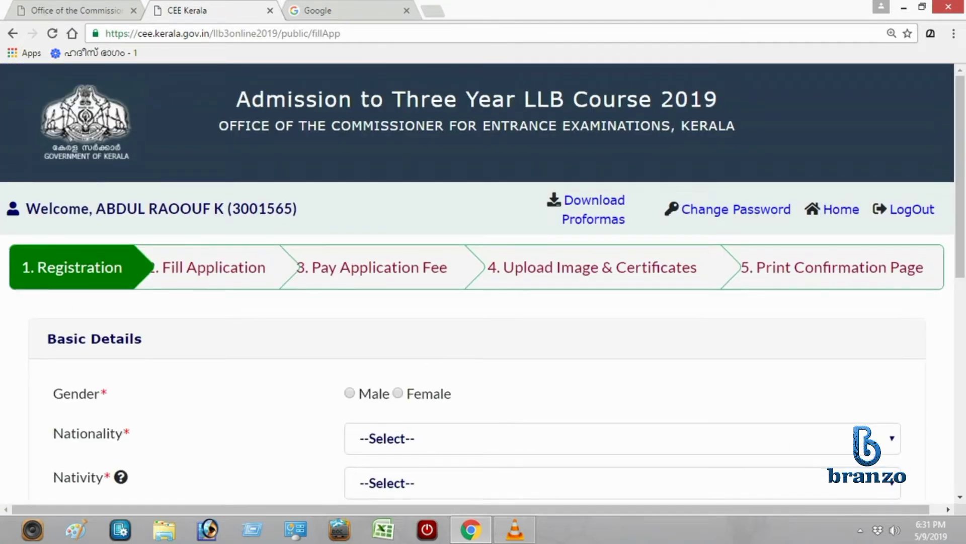
scroll(483, 282, down, 2)
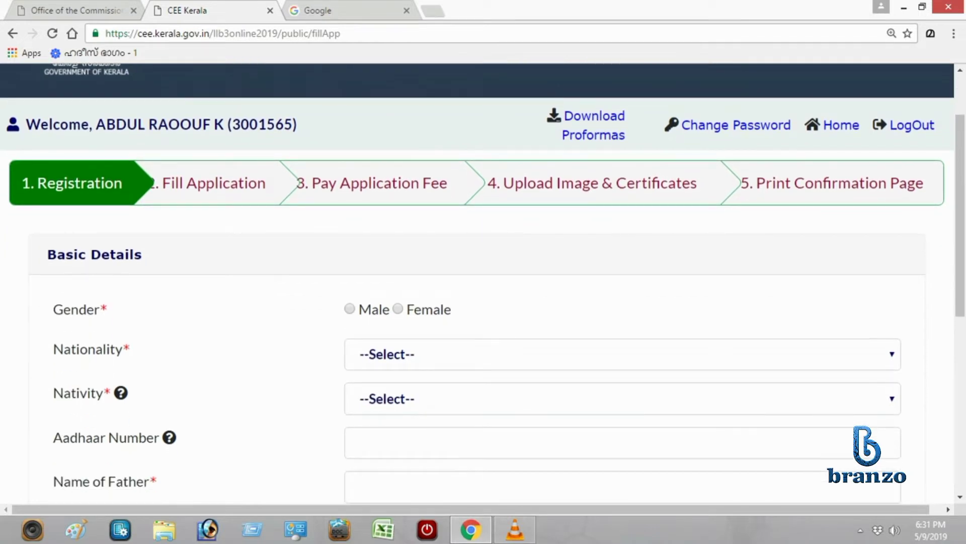
Set gender to Male, nationality to Indian and nativity to Keralite in Basic Details.
click(349, 308)
key(alt+Down)
key(Down)
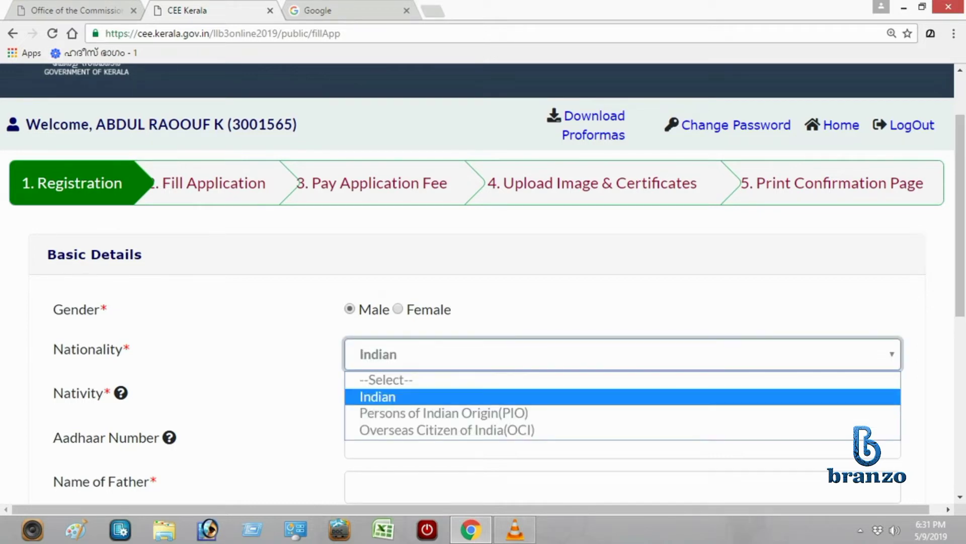
key(Return)
key(Tab)
key(alt+Down)
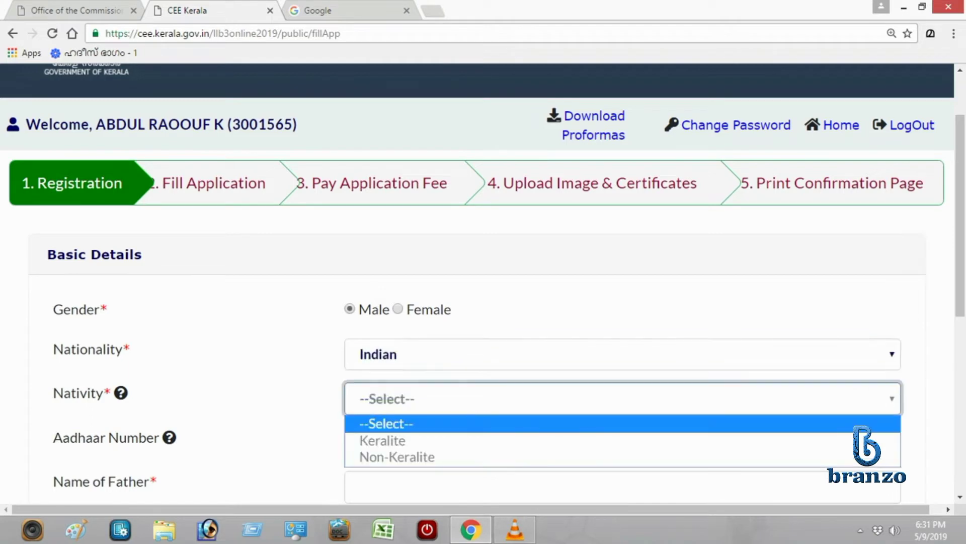
key(Down)
key(Tab)
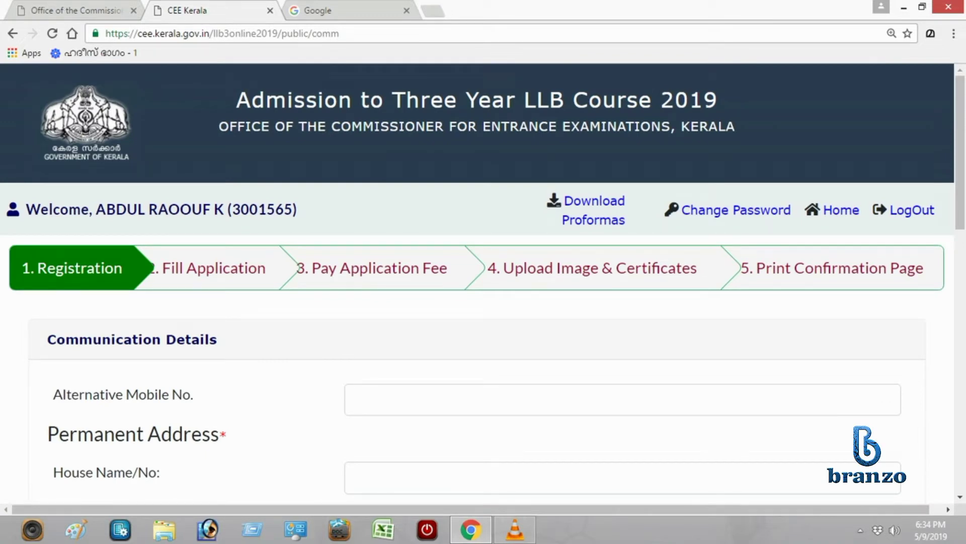
Enter the alternative mobile number and the permanent address details.
click(357, 399)
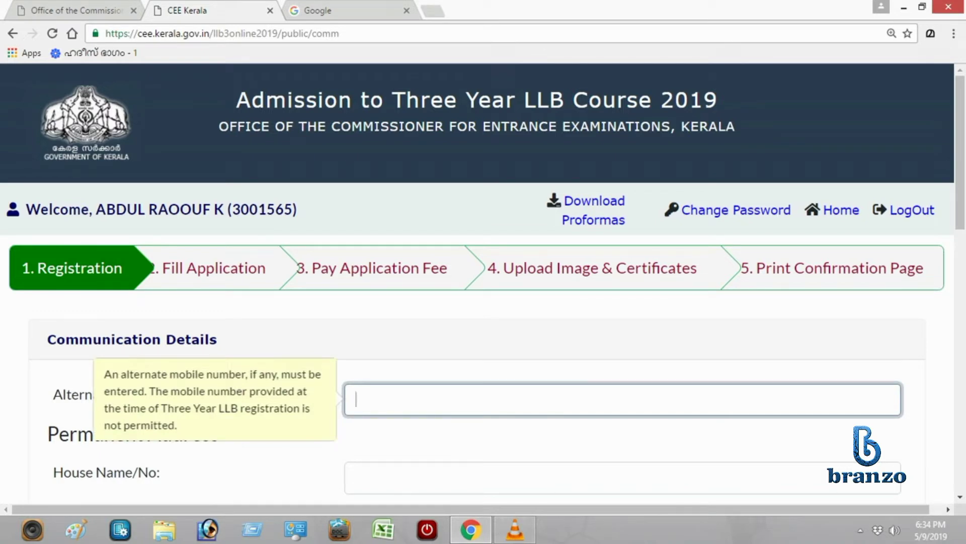
text(9526)
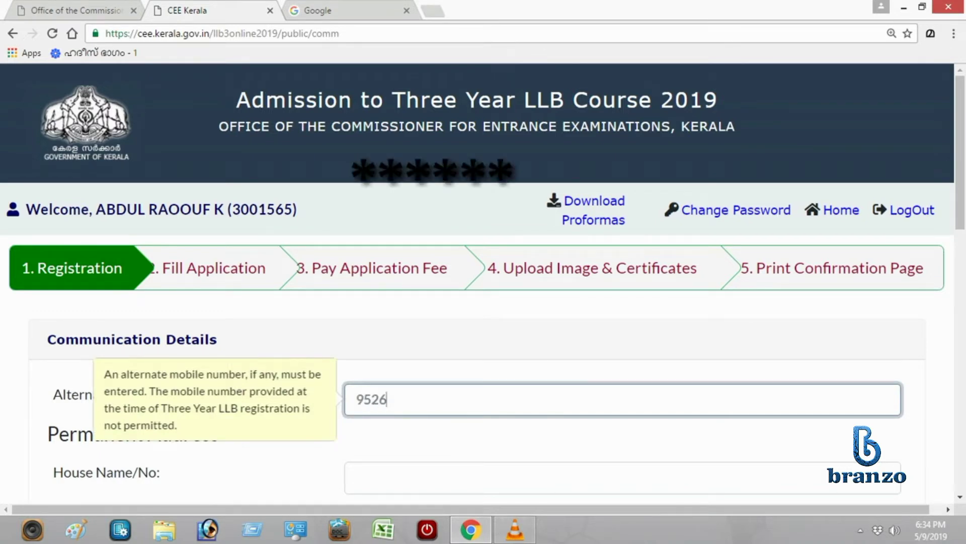
text(CH)
text(ANGO)
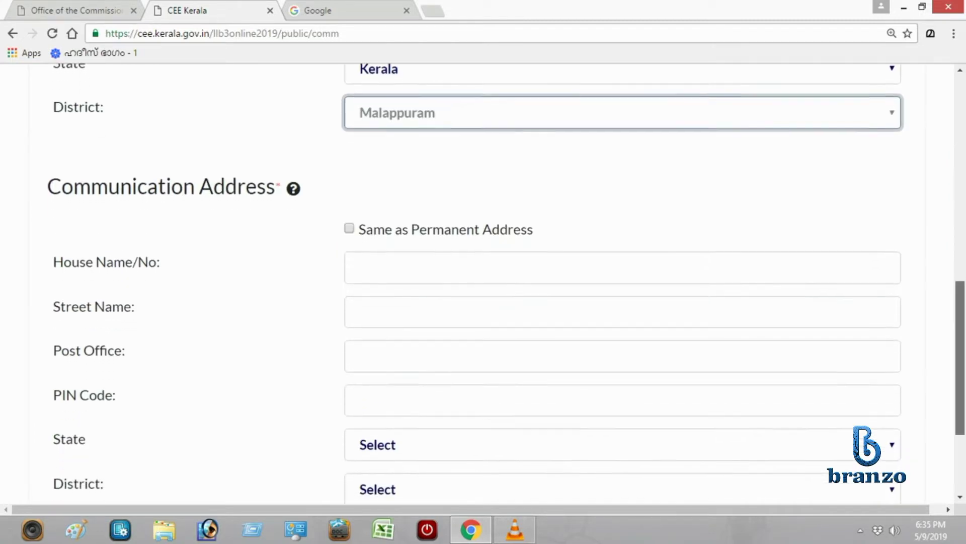
scroll(503, 282, down, 1)
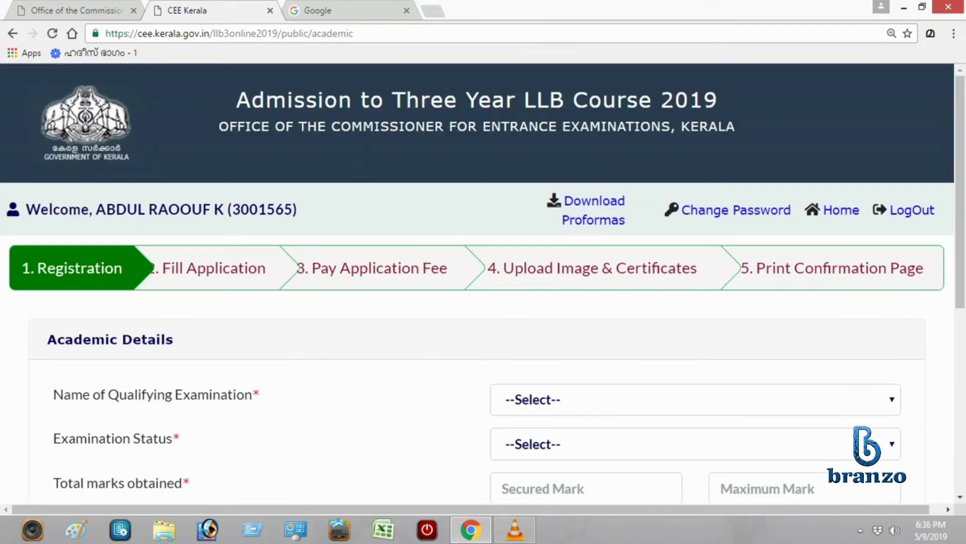
Choose Degree or Equivalent as the qualifying examination with status Passed.
click(695, 399)
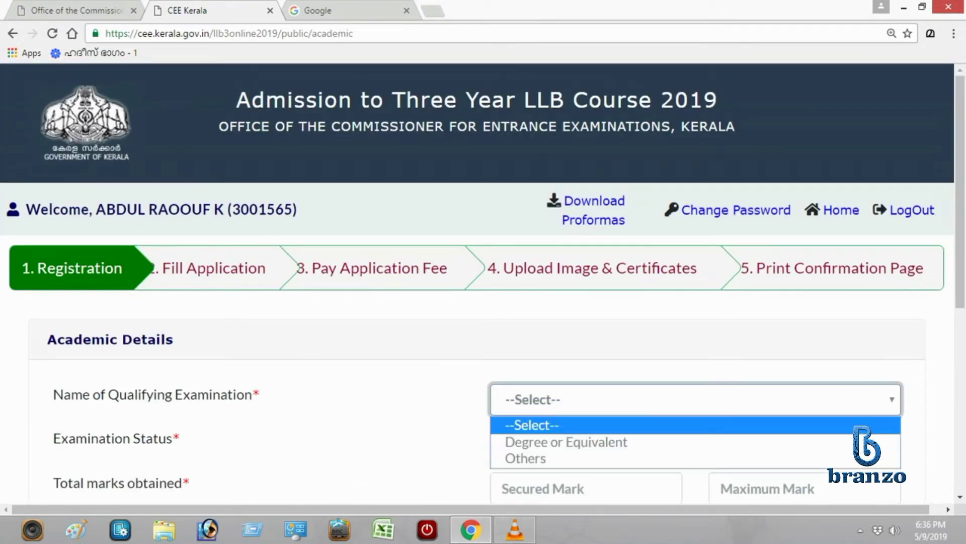
key(Down)
key(Return)
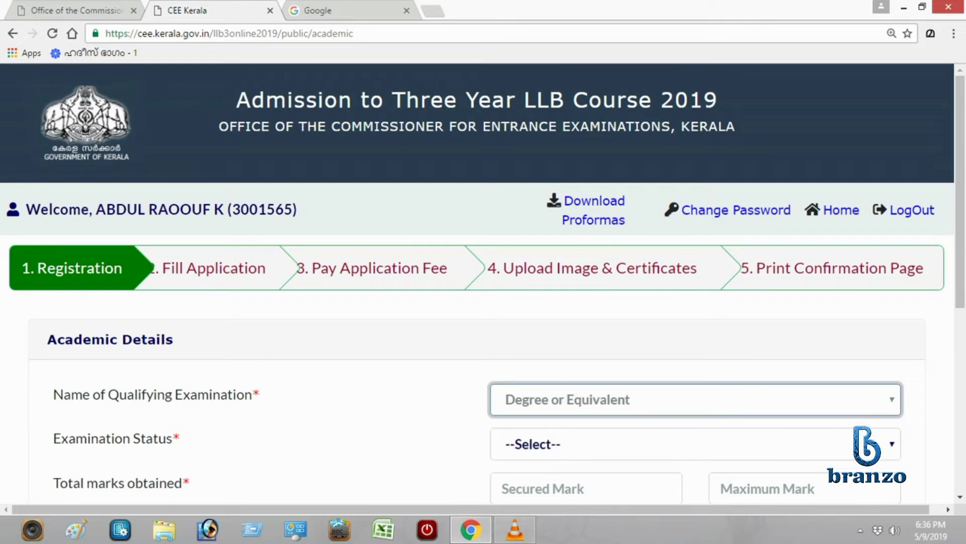
click(694, 443)
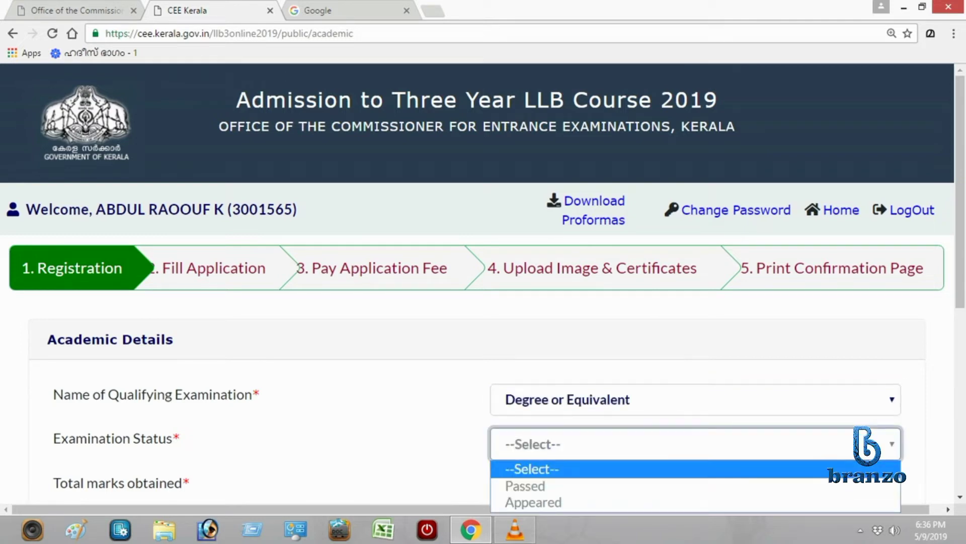
key(Down)
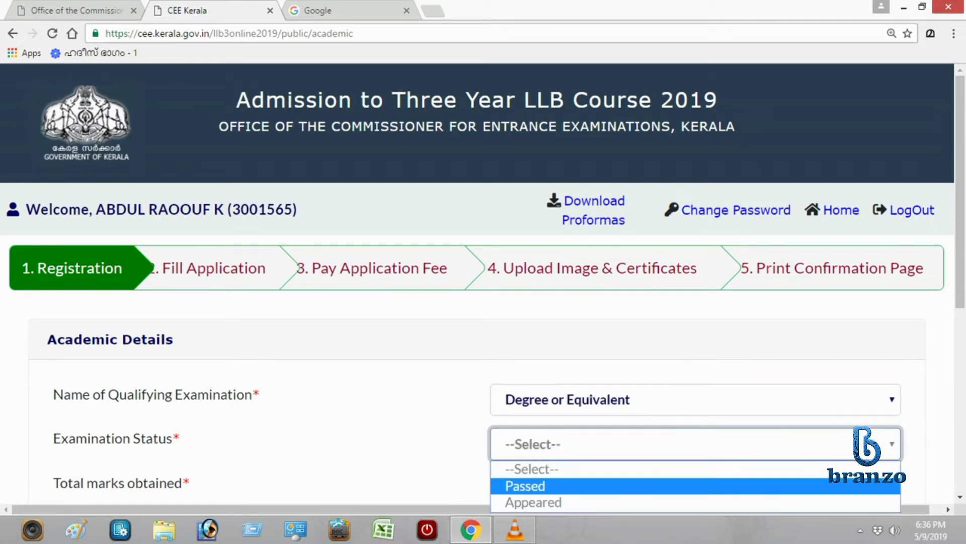
key(Return)
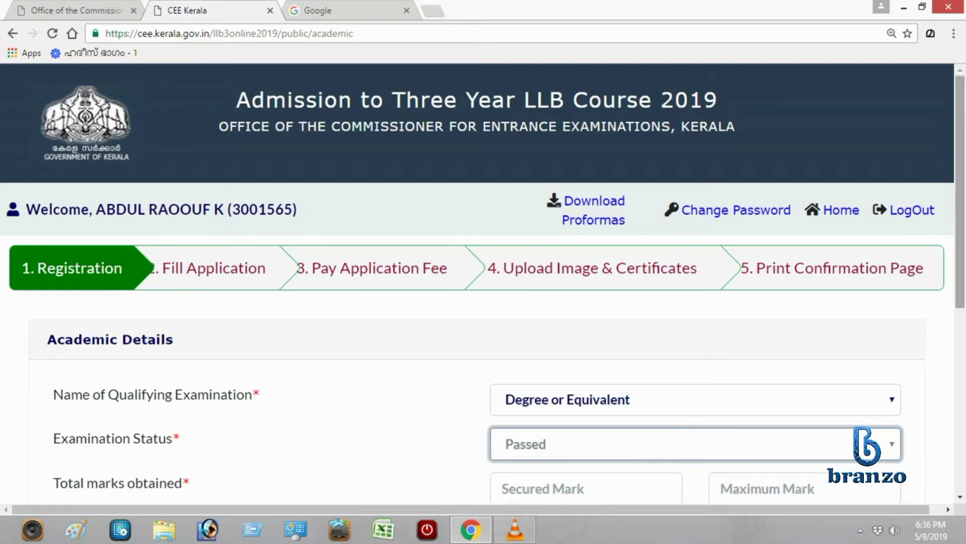
scroll(483, 284, down, 3)
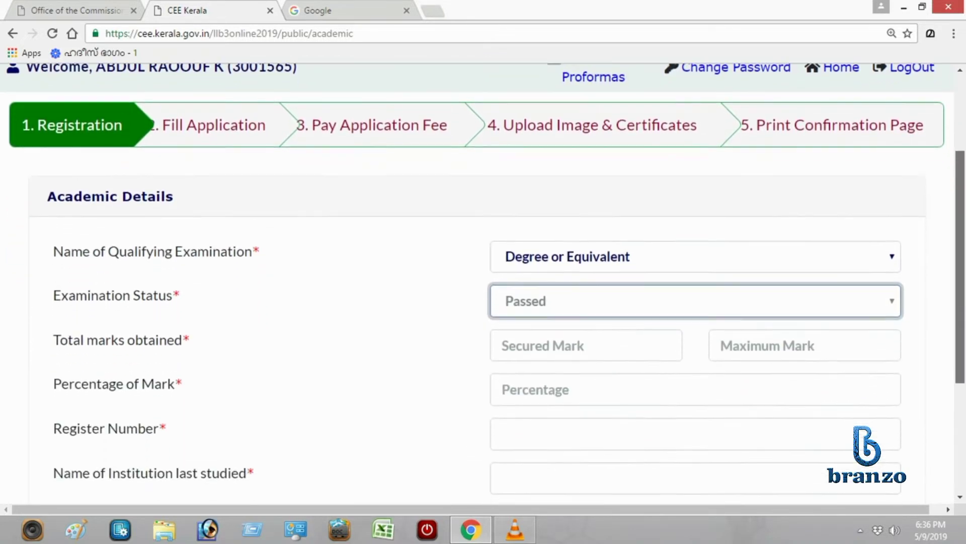
scroll(483, 284, down, 2)
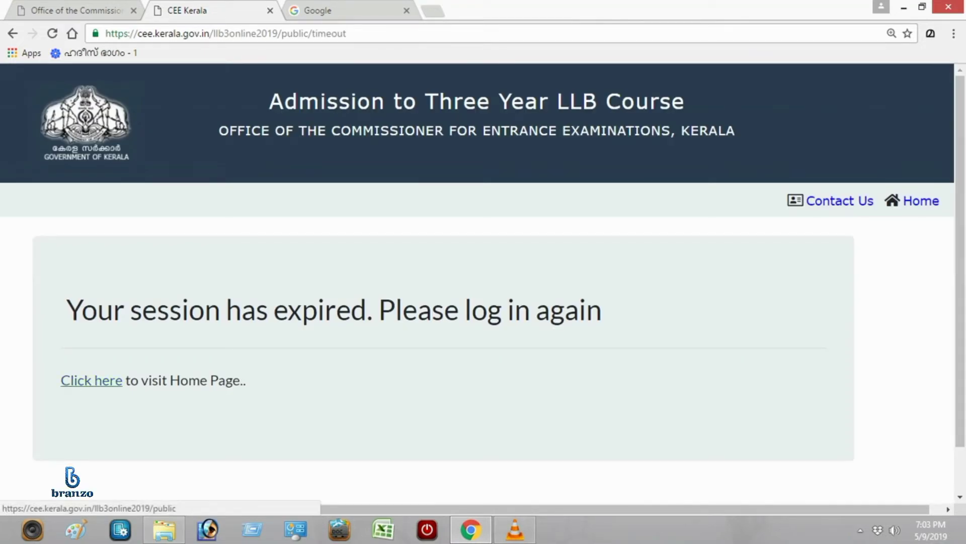
Return to the LLB home page and open the Candidate Login form.
click(91, 381)
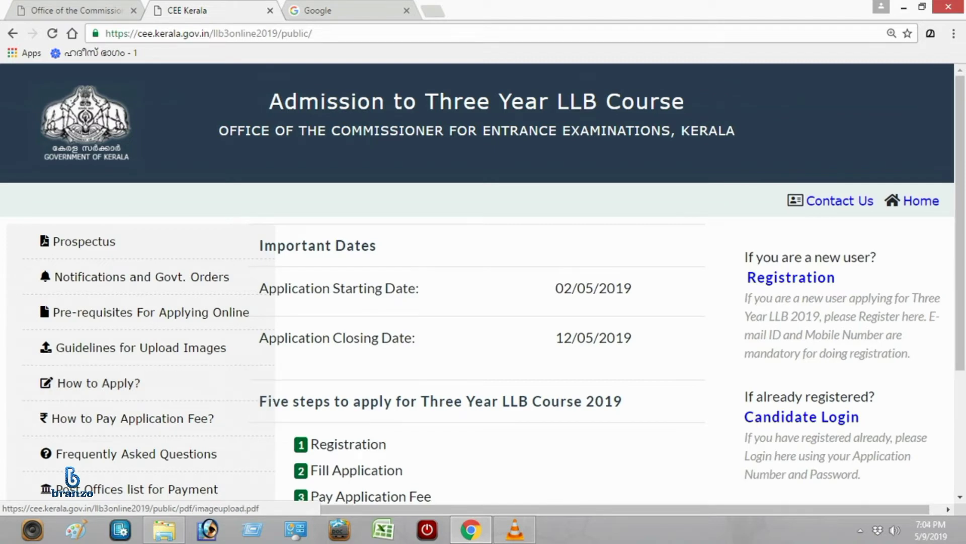
click(802, 417)
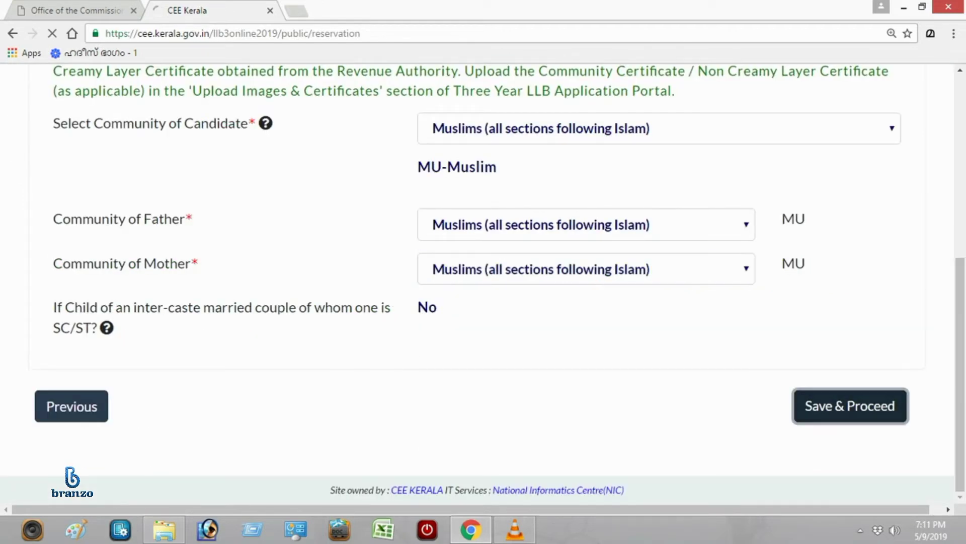
Save community details, answer No to the fee concession question, and continue to the preview.
click(850, 405)
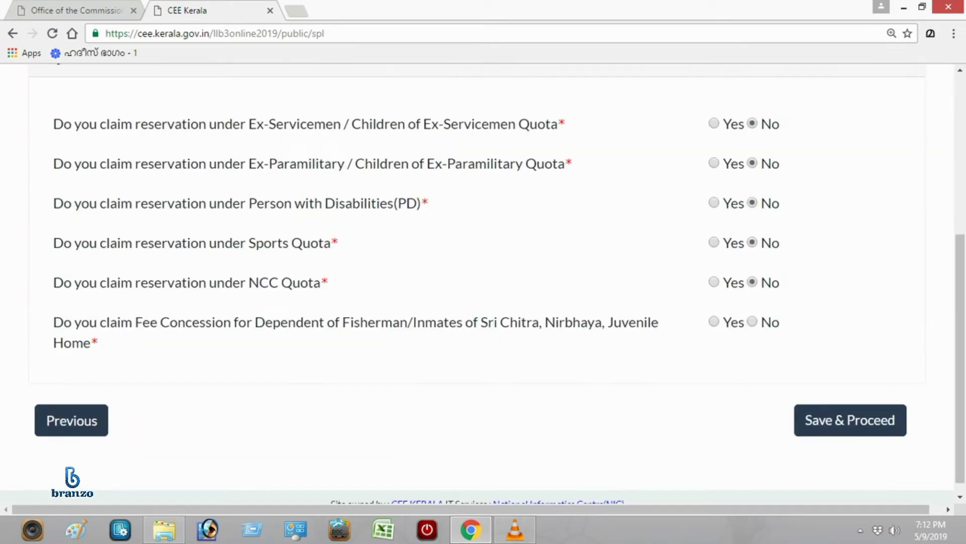
click(752, 321)
click(850, 420)
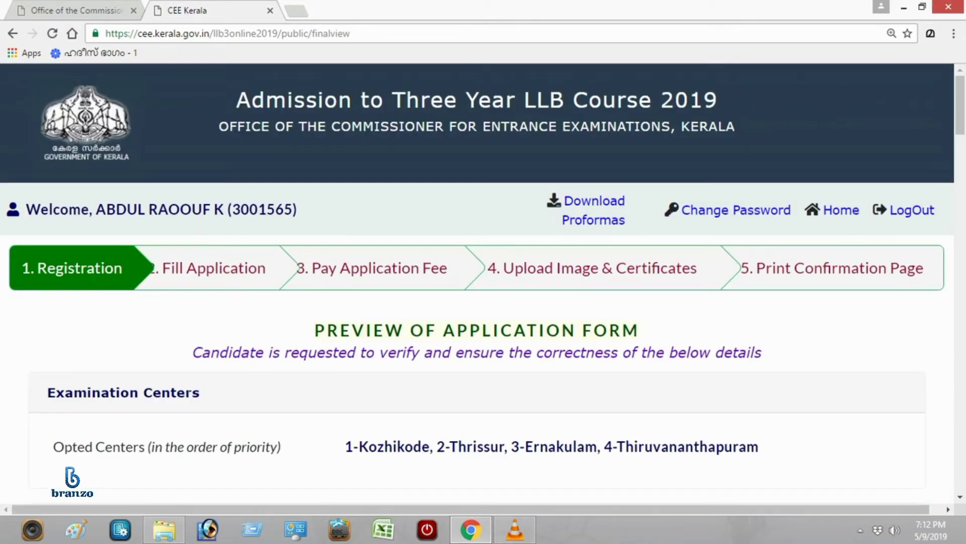
Scroll down the application preview and tick both declaration checkboxes.
scroll(483, 282, down, 15)
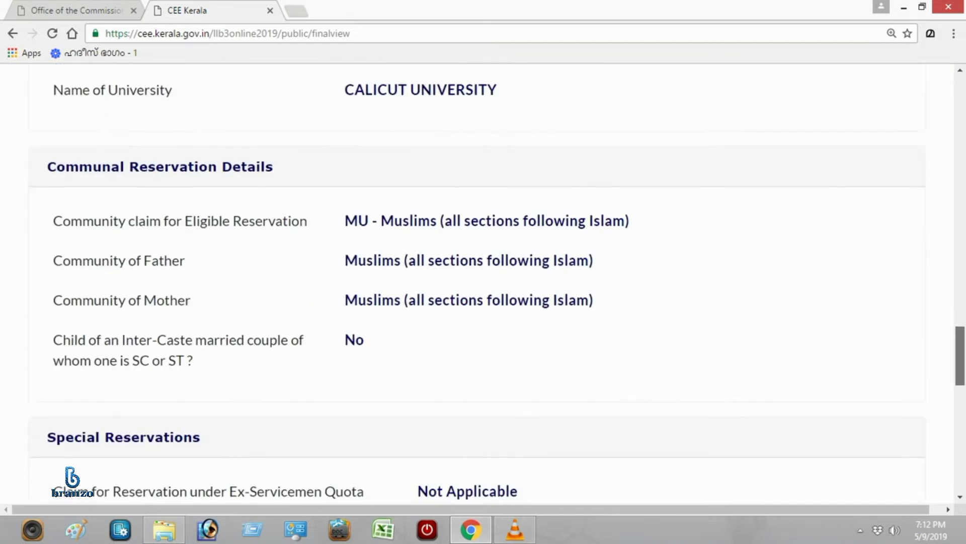
scroll(483, 282, down, 9)
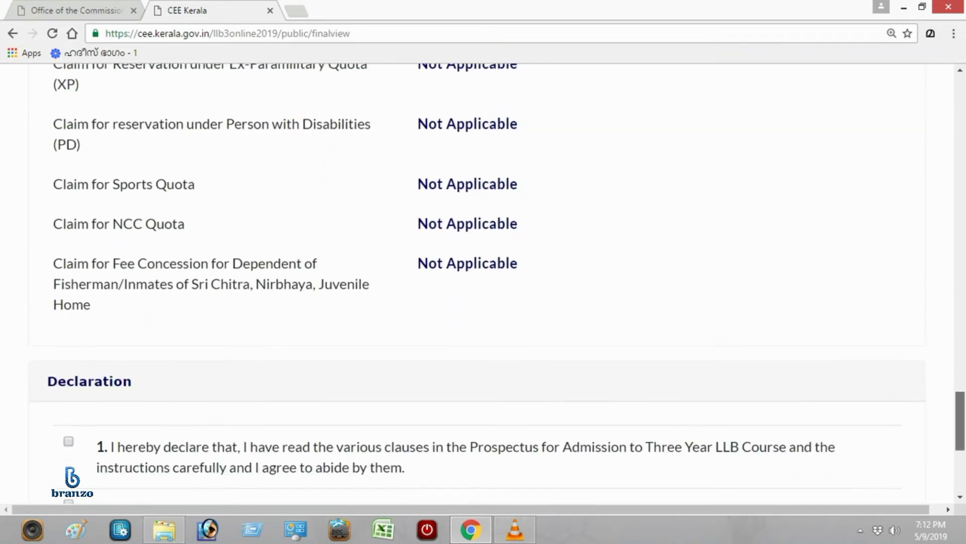
scroll(483, 282, down, 1)
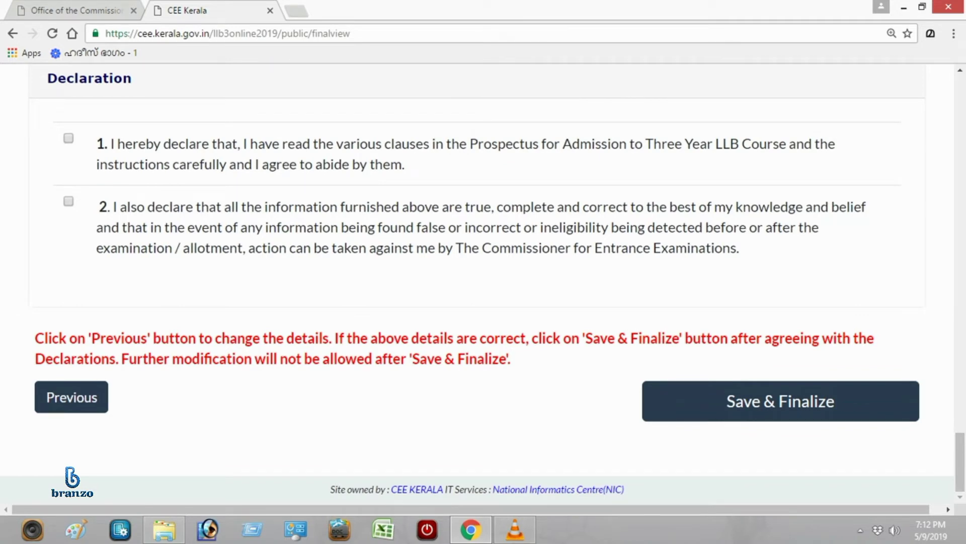
click(69, 138)
click(69, 201)
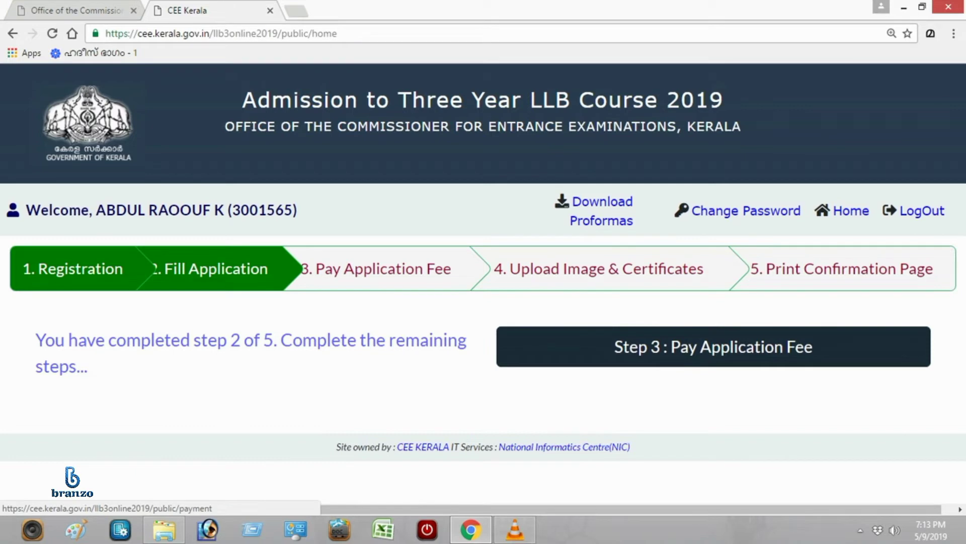
Go to the ₹650 application fee page and proceed to online payment through BillDesk.
click(714, 346)
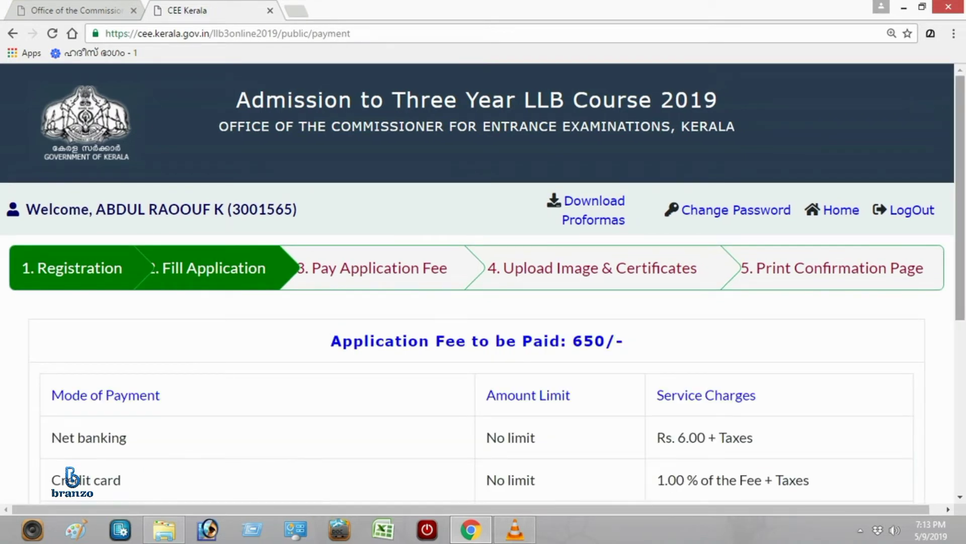
scroll(483, 282, down, 2)
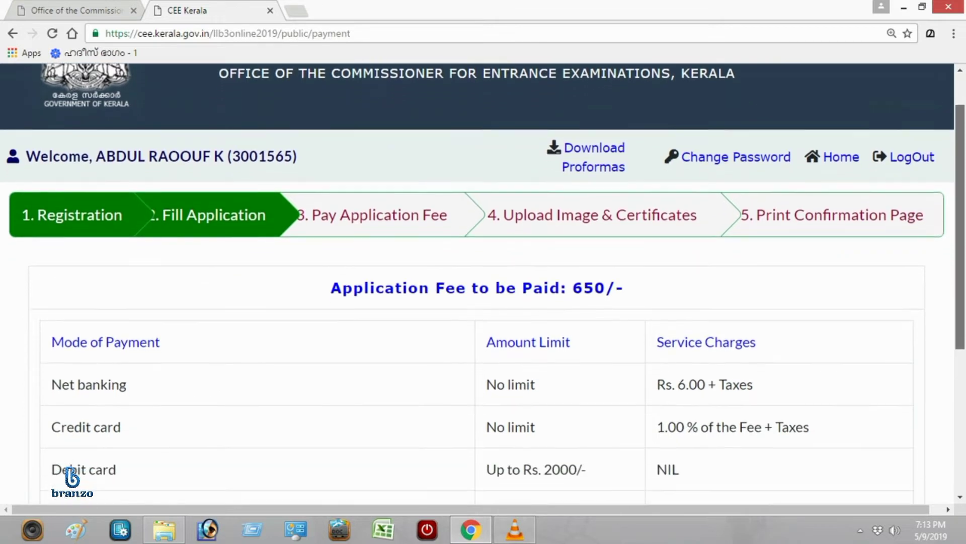
scroll(483, 281, down, 1)
scroll(483, 282, down, 2)
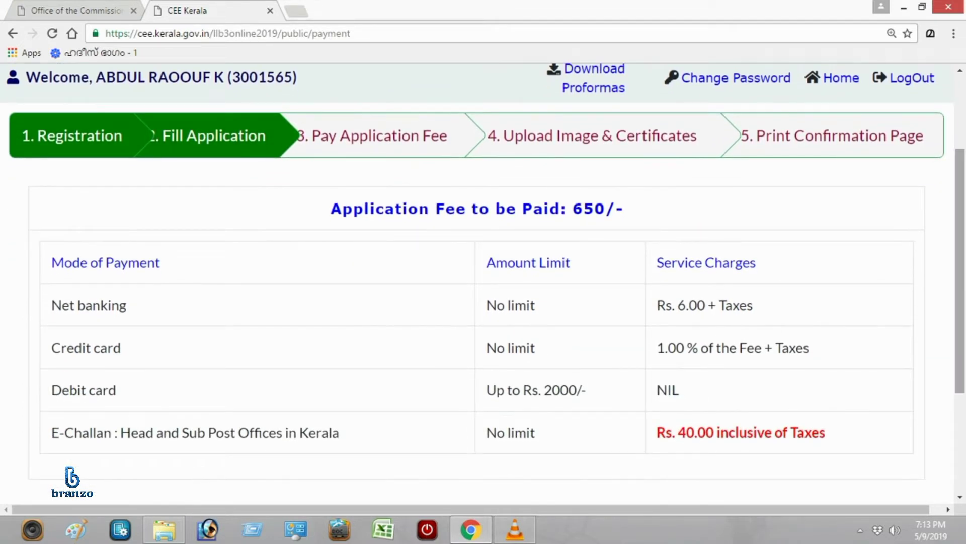
scroll(484, 281, down, 8)
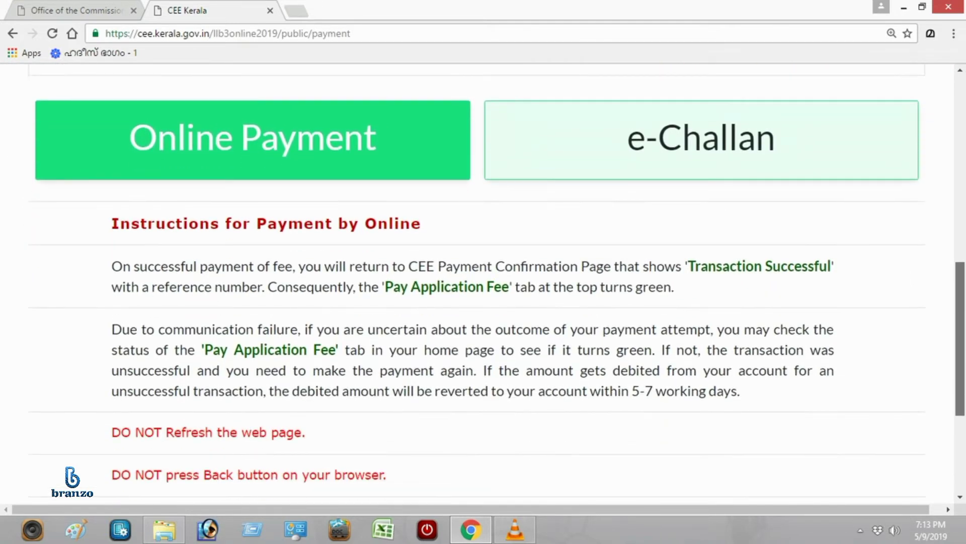
scroll(483, 289, down, 1)
scroll(483, 282, down, 2)
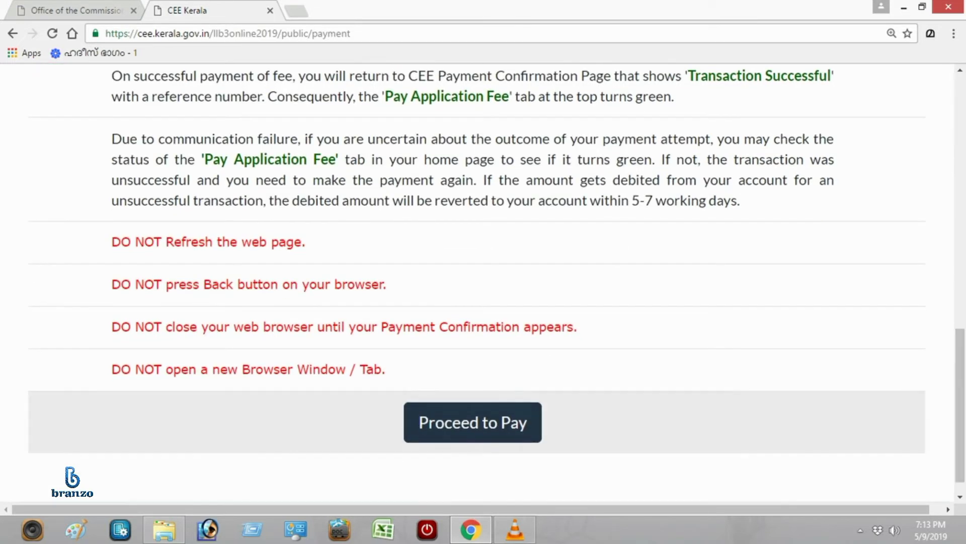
click(473, 422)
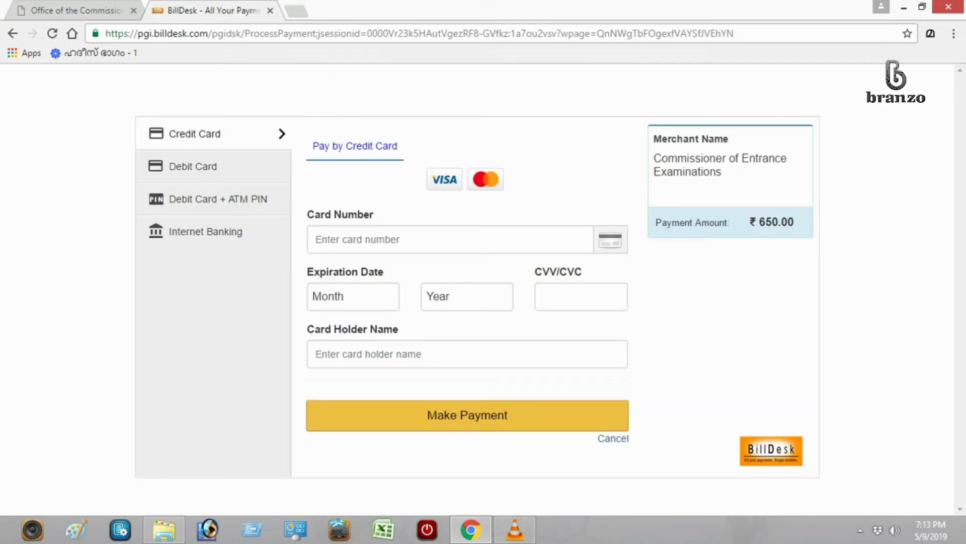
Pay the ₹650 fee by card, authorising it with the bank OTP, and decline saving the password.
click(451, 239)
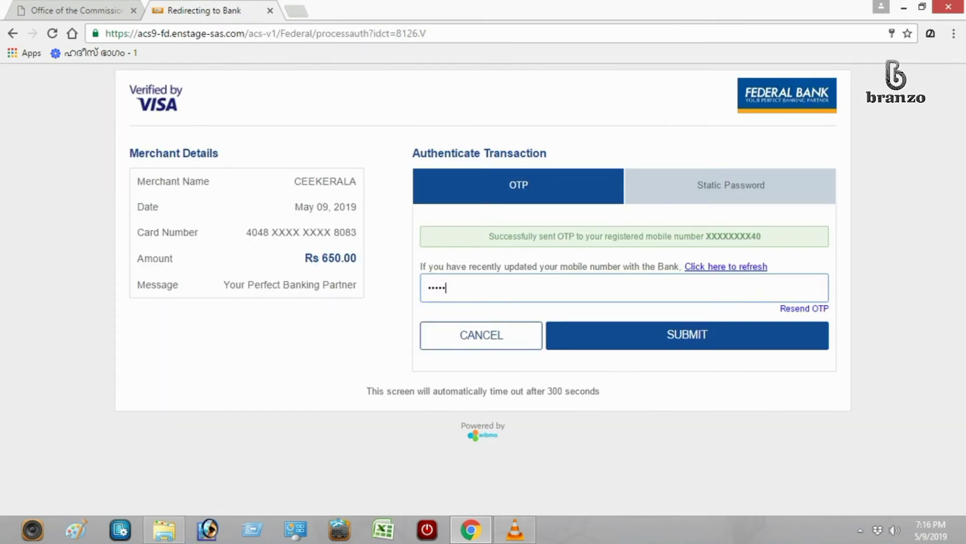
key(Return)
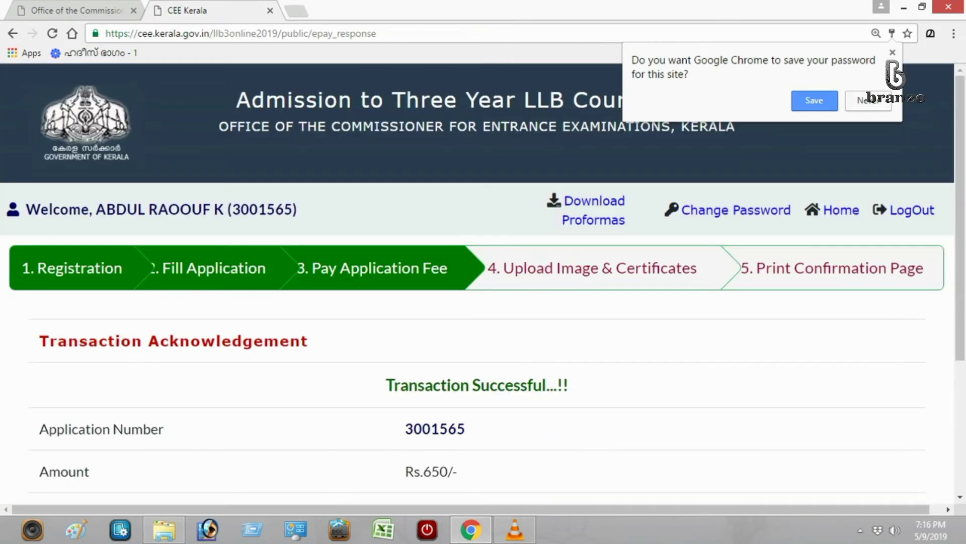
click(868, 101)
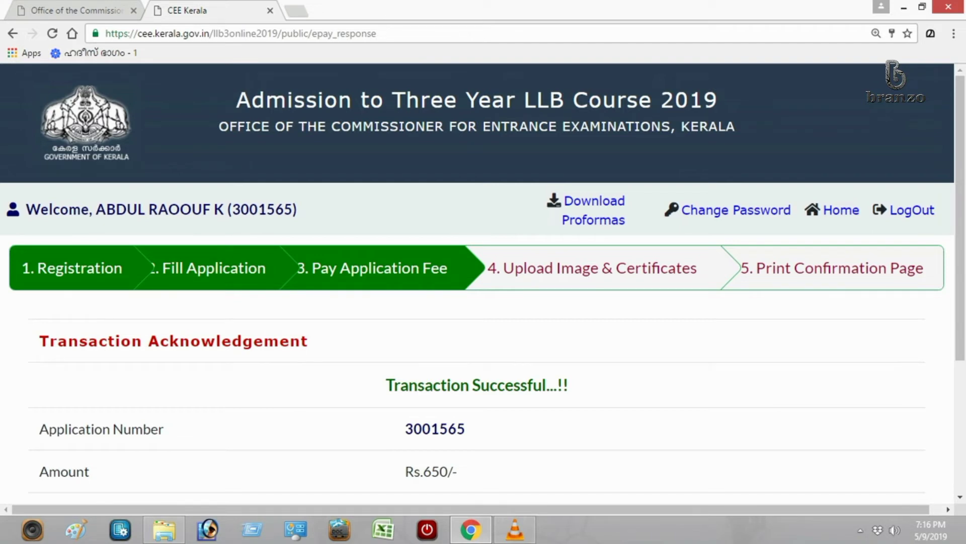
Scroll the Transaction Acknowledgement to review the payment transaction IDs.
scroll(482, 277, down, 2)
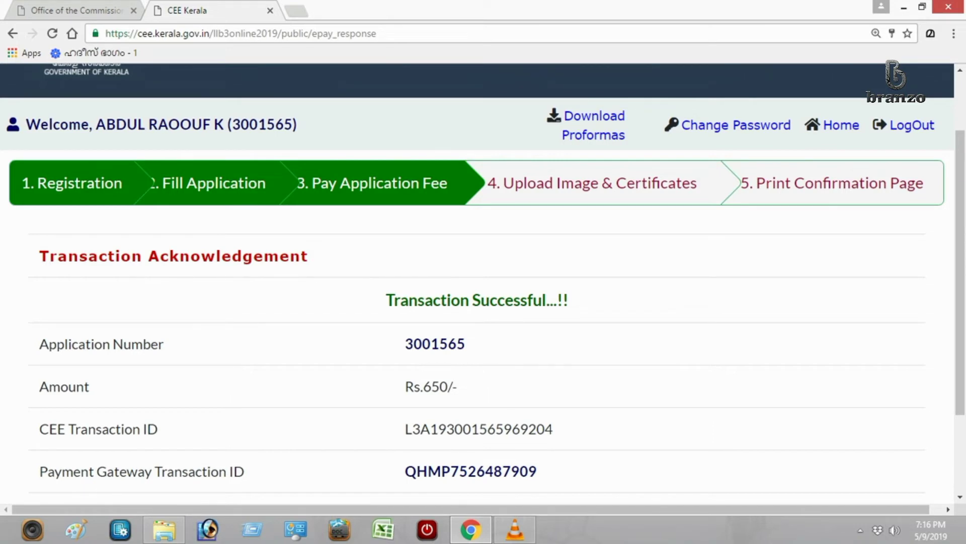
scroll(483, 282, down, 1)
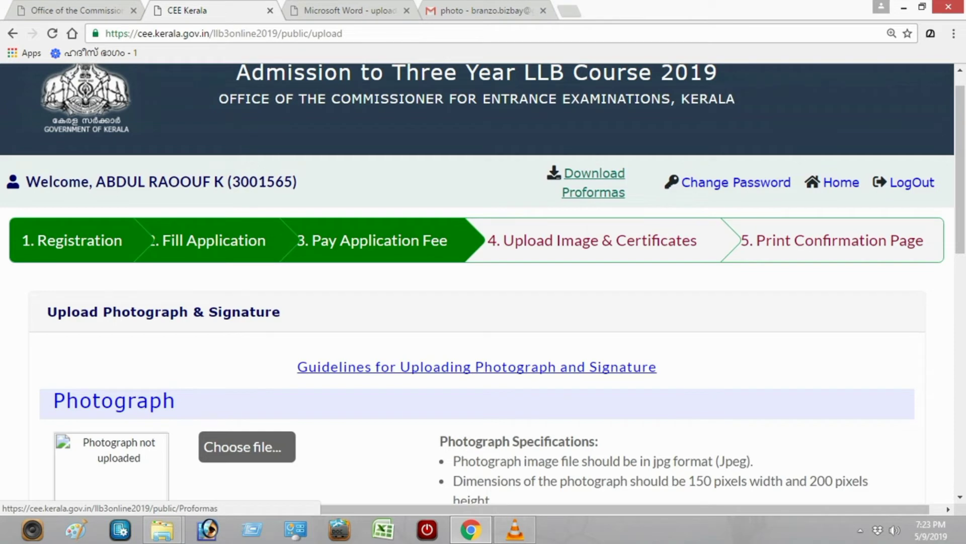
Open the Certificate to Prove Nativity for Keralites proforma from the Download Proformas list.
click(594, 191)
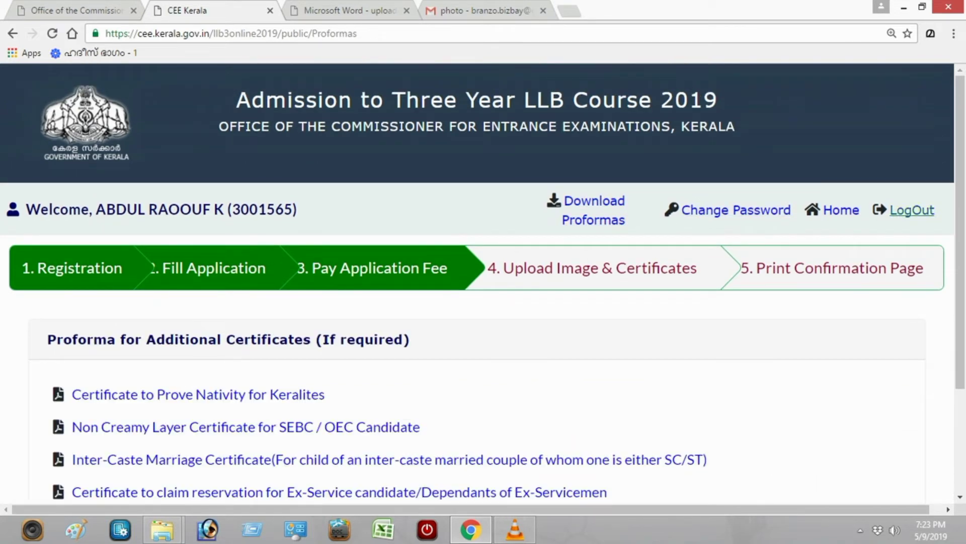
scroll(483, 284, down, 1)
scroll(483, 284, down, 2)
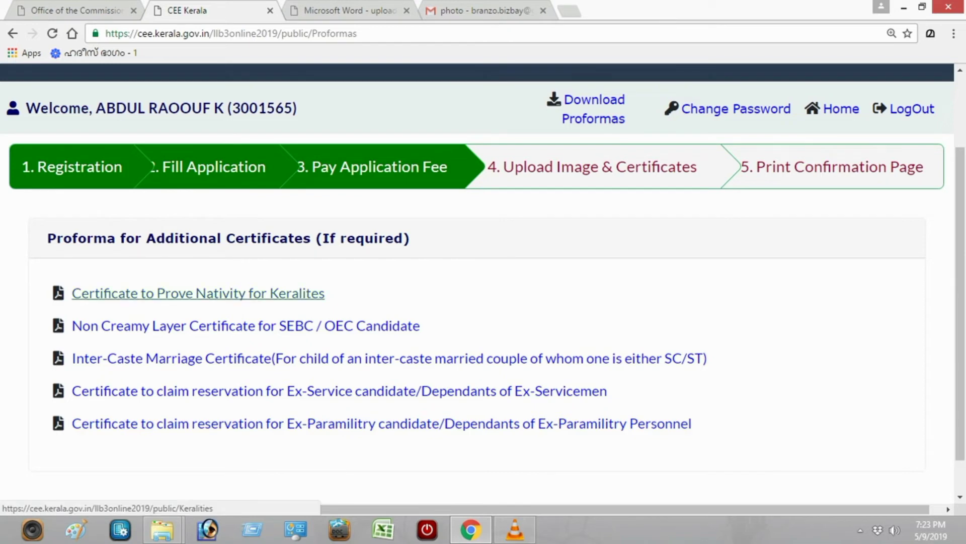
click(196, 293)
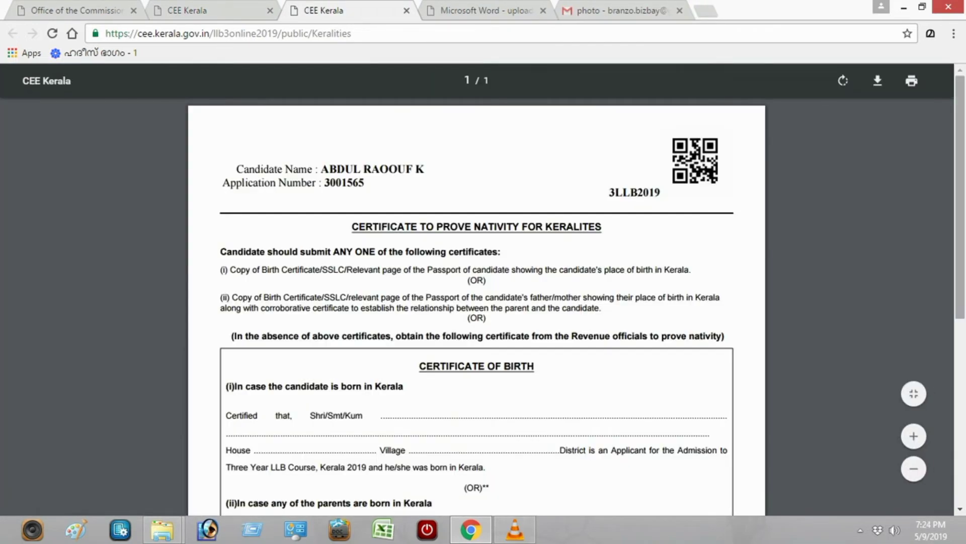
Read through the Certificate to Prove Nativity for Keralites PDF.
scroll(960, 202, down, 1)
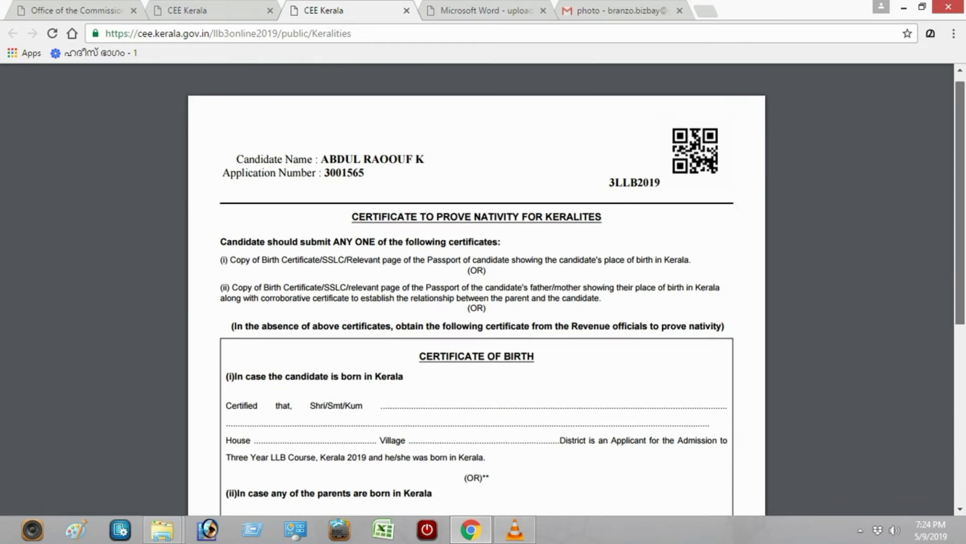
scroll(477, 302, down, 1)
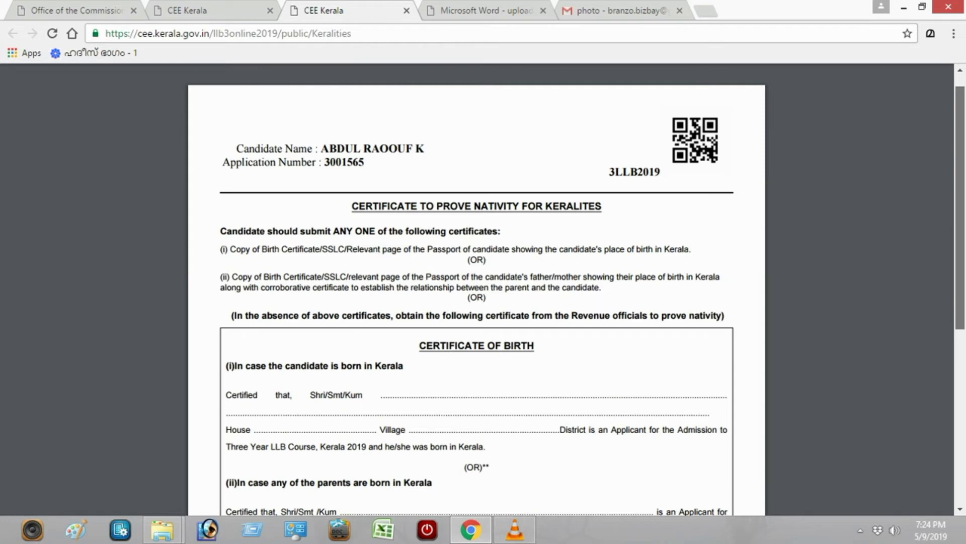
scroll(476, 302, down, 1)
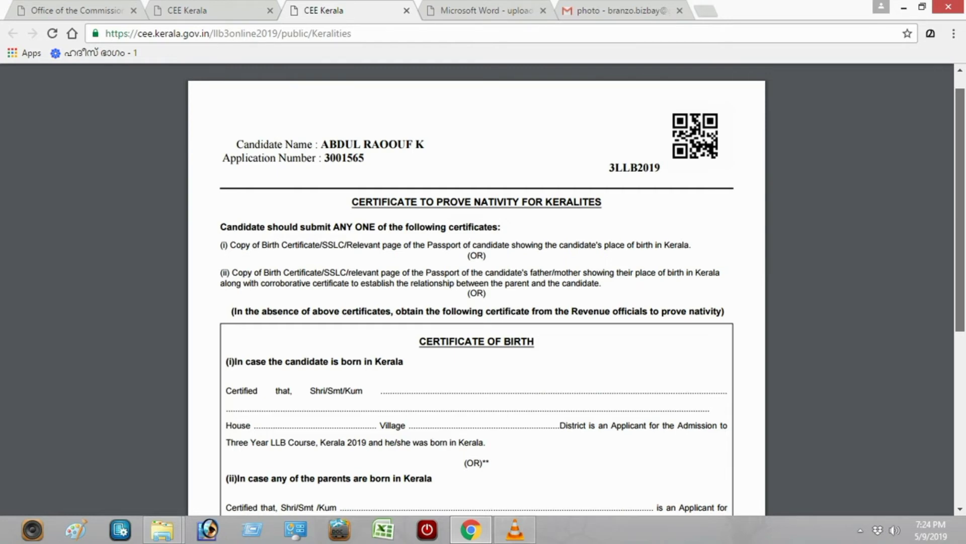
scroll(477, 290, down, 3)
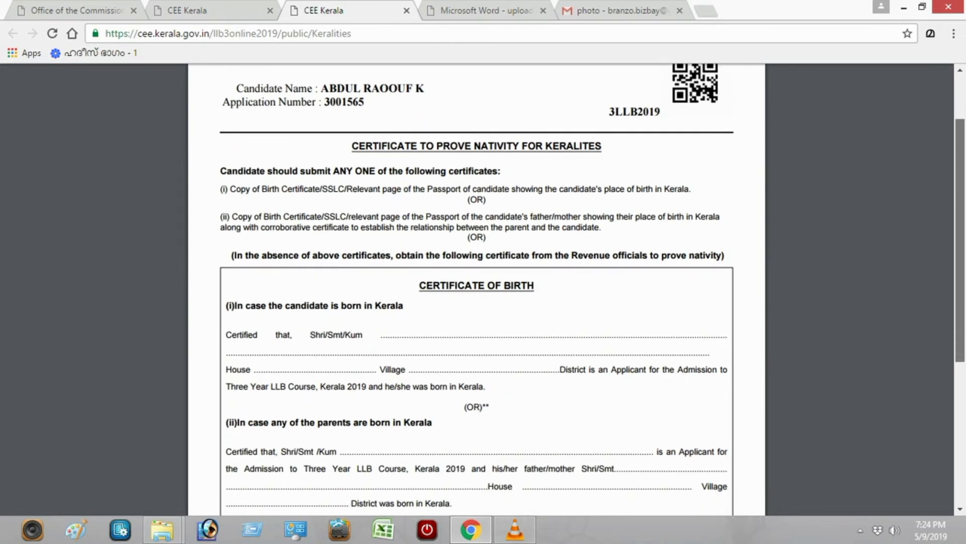
scroll(477, 289, down, 5)
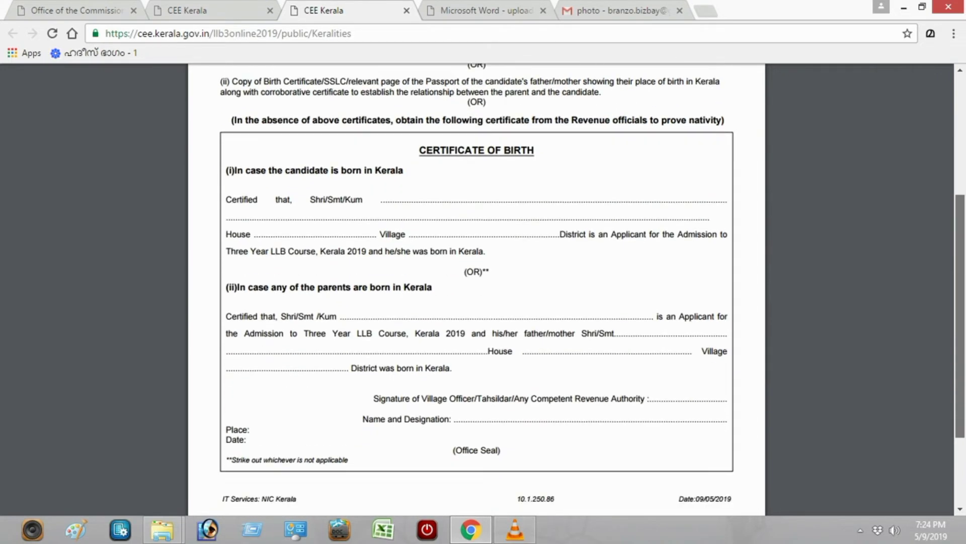
scroll(477, 289, down, 1)
Return to the proformas list and read through the Non Creamy Layer Certificate PDF.
key(ctrl+shift+Tab)
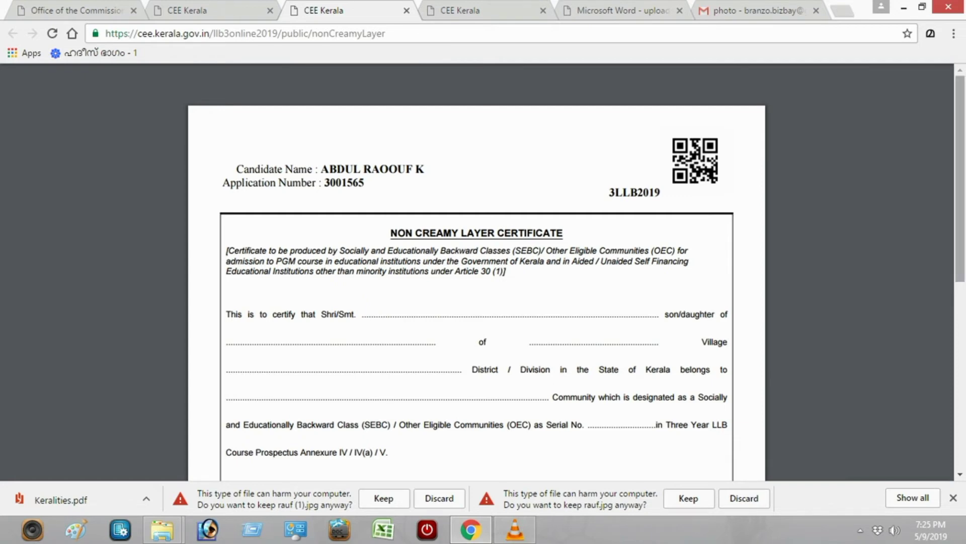
scroll(576, 273, down, 2)
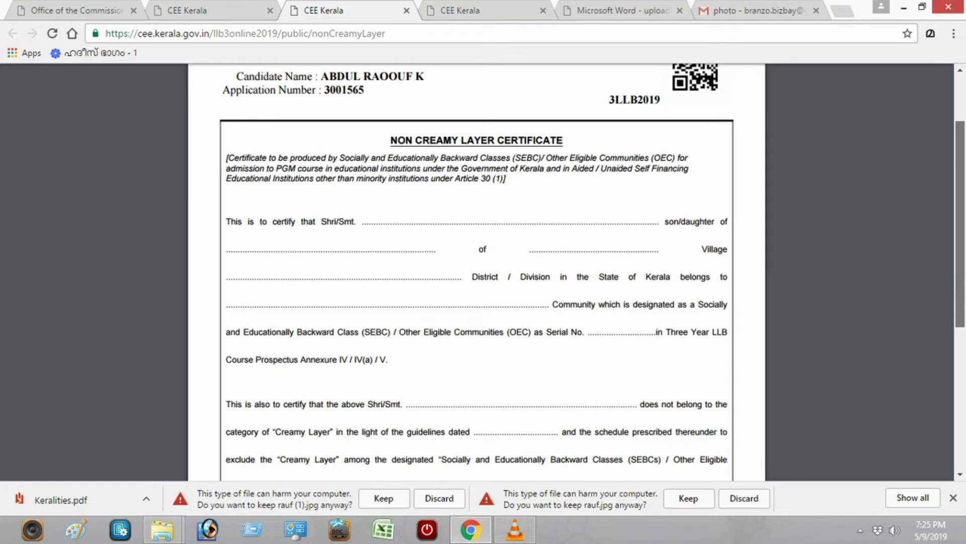
scroll(592, 266, down, 2)
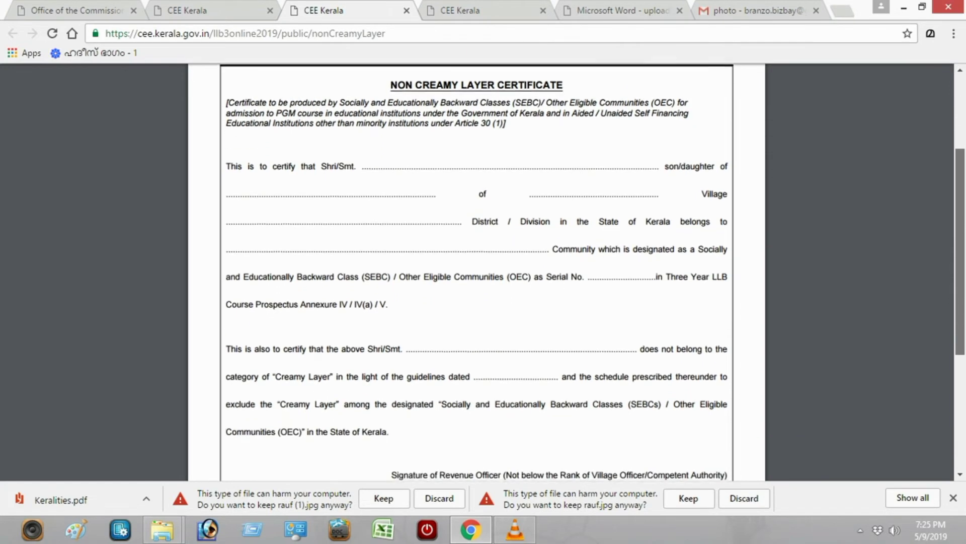
scroll(584, 272, down, 3)
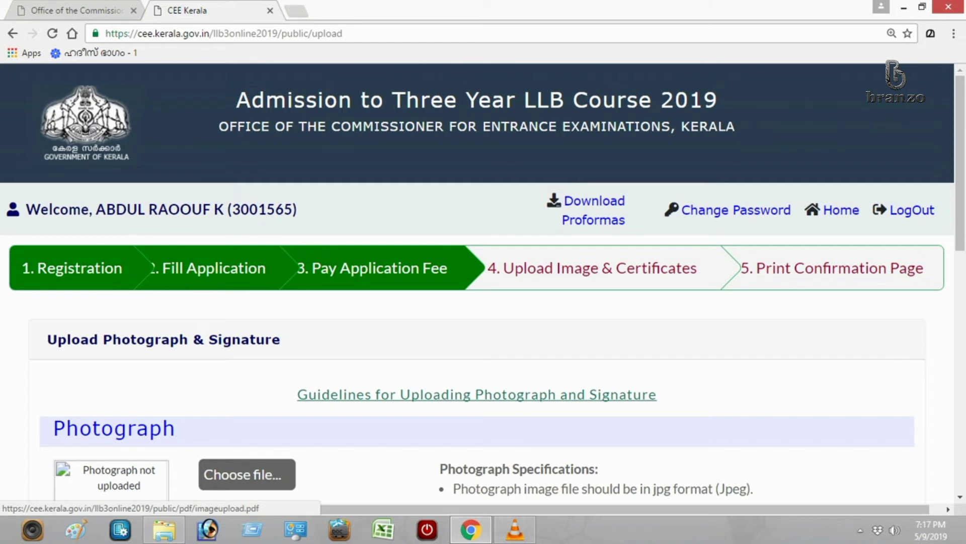
Open and scroll the Guidelines for Uploading Photograph and Signature PDF.
click(477, 394)
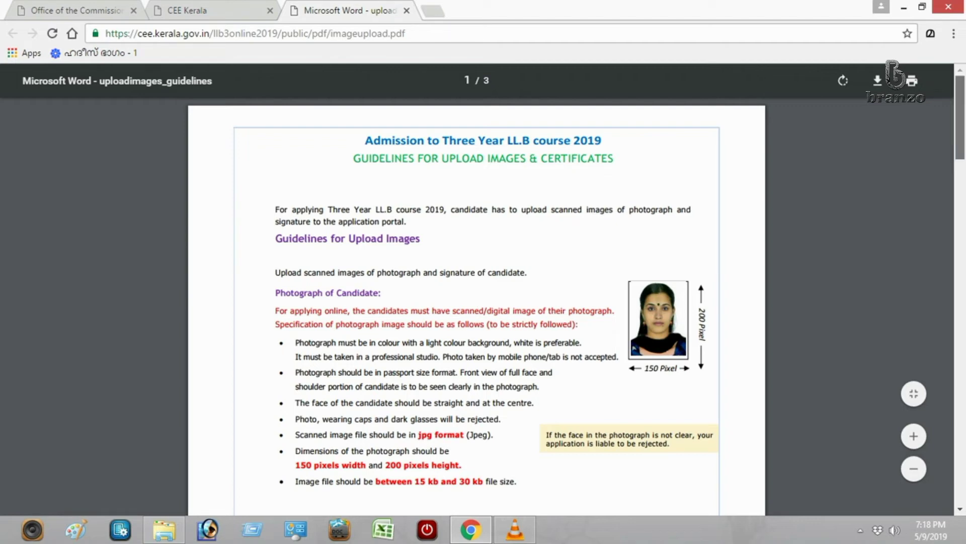
scroll(476, 302, down, 2)
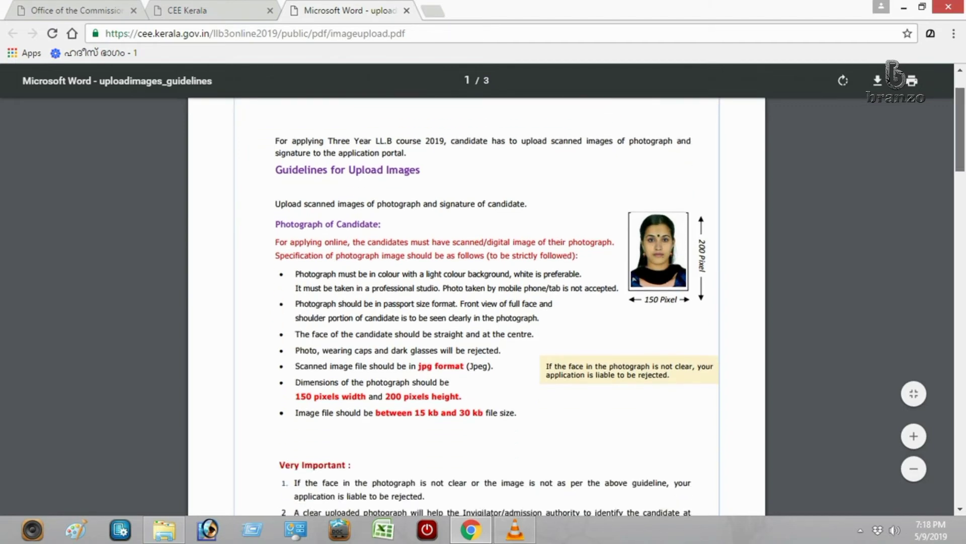